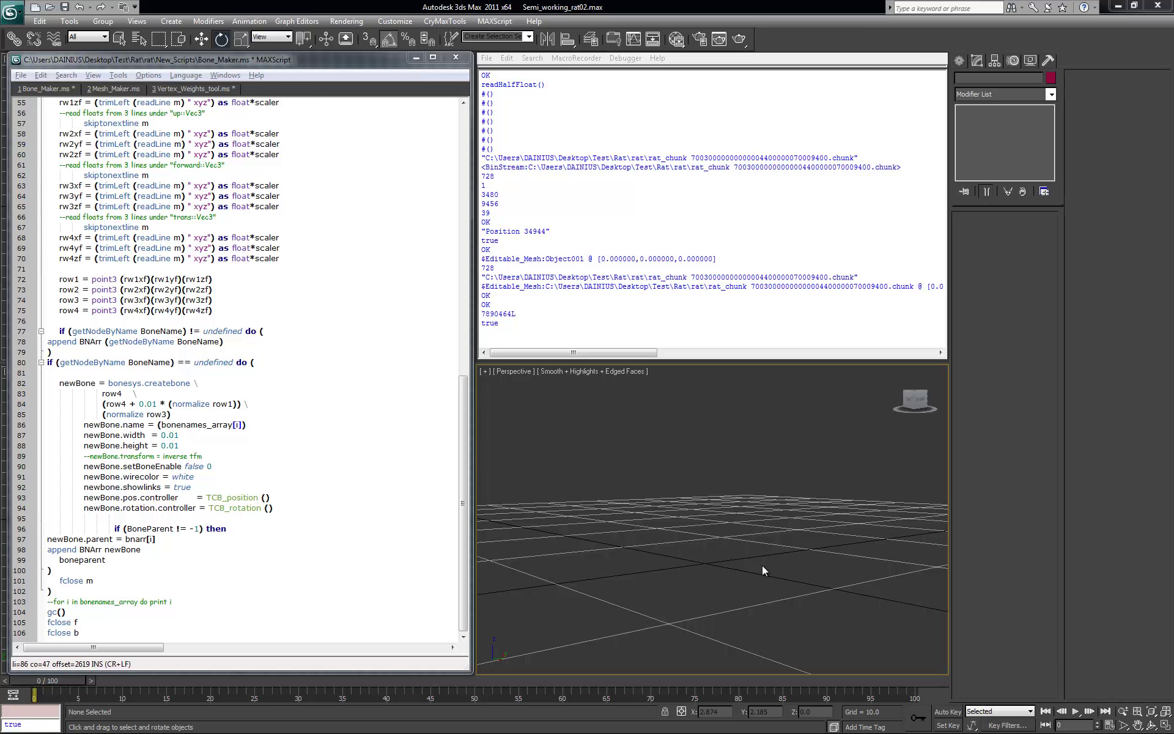
Run the bone-maker script with Evaluate All and place the Rat_Skeleton1 text file beside it.
mouse_move(762, 565)
middle_down()
mouse_move(741, 562)
mouse_move(745, 550)
middle_up()
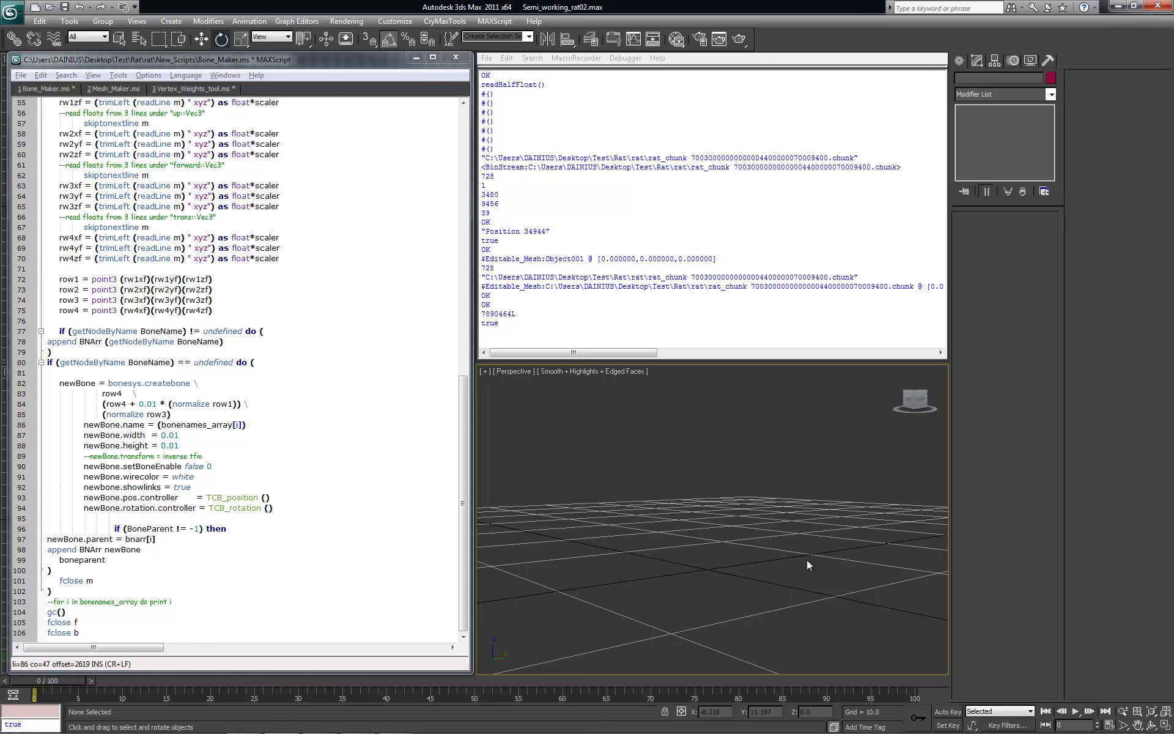
middle_drag(744, 557, 750, 556)
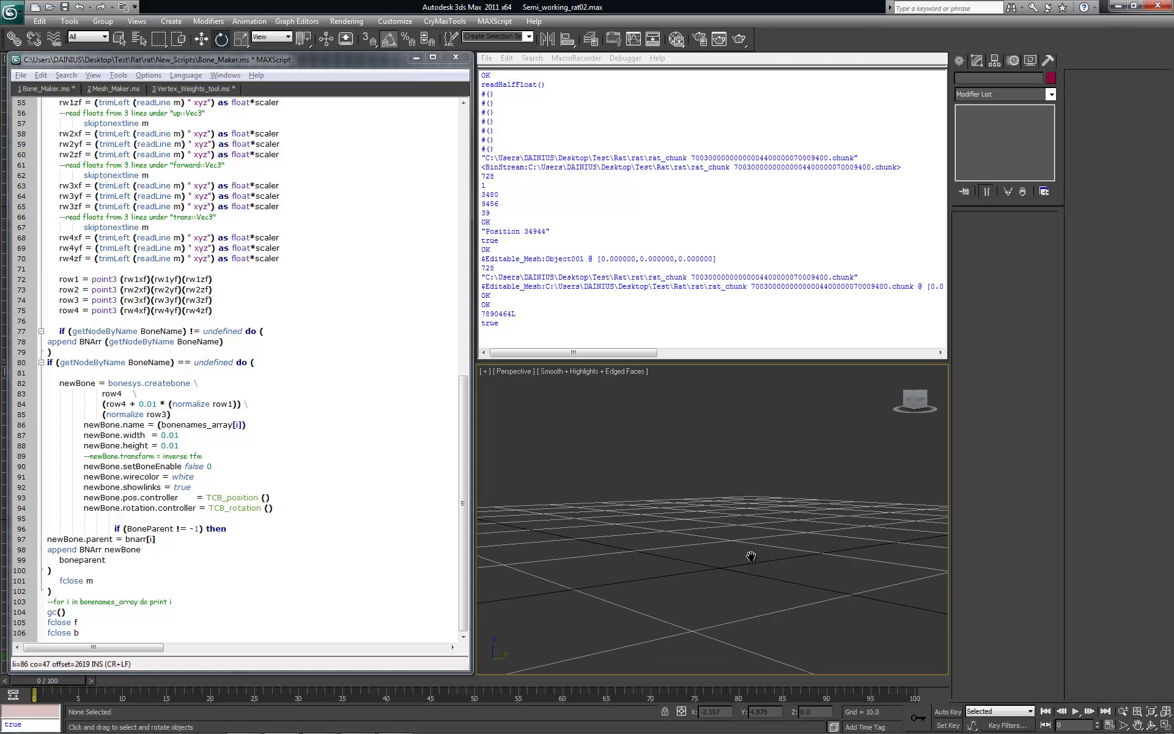
middle_drag(750, 557, 704, 546)
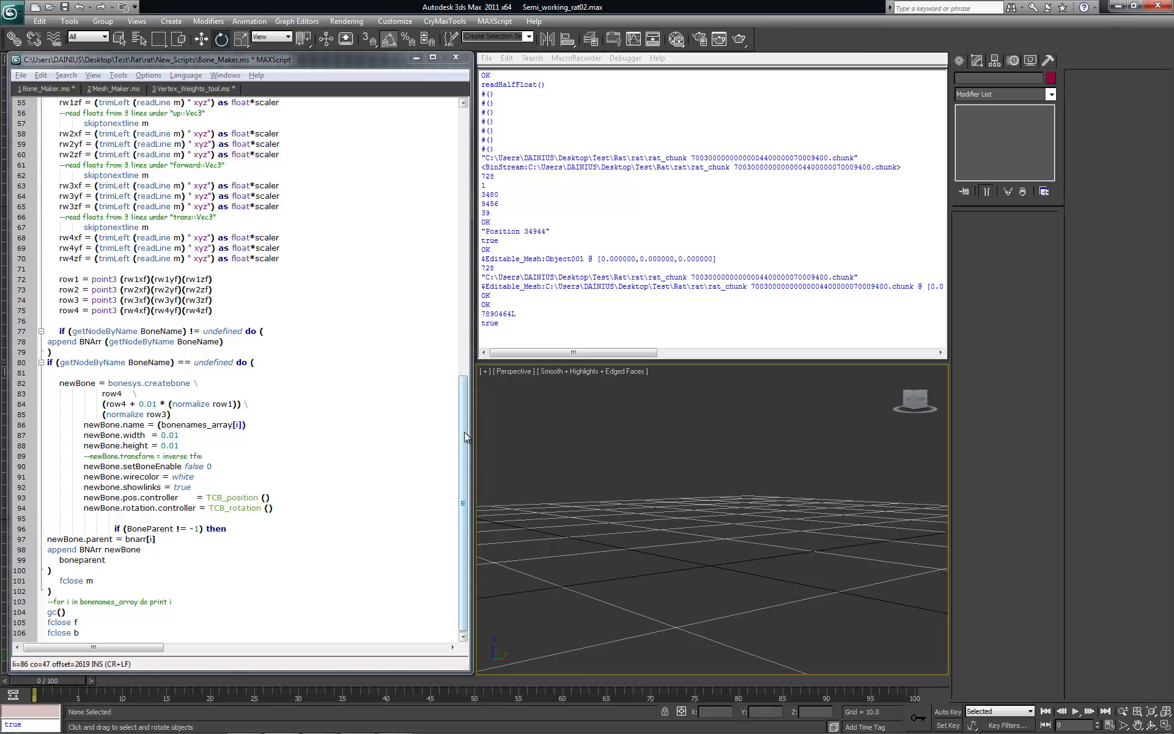
drag(464, 432, 465, 385)
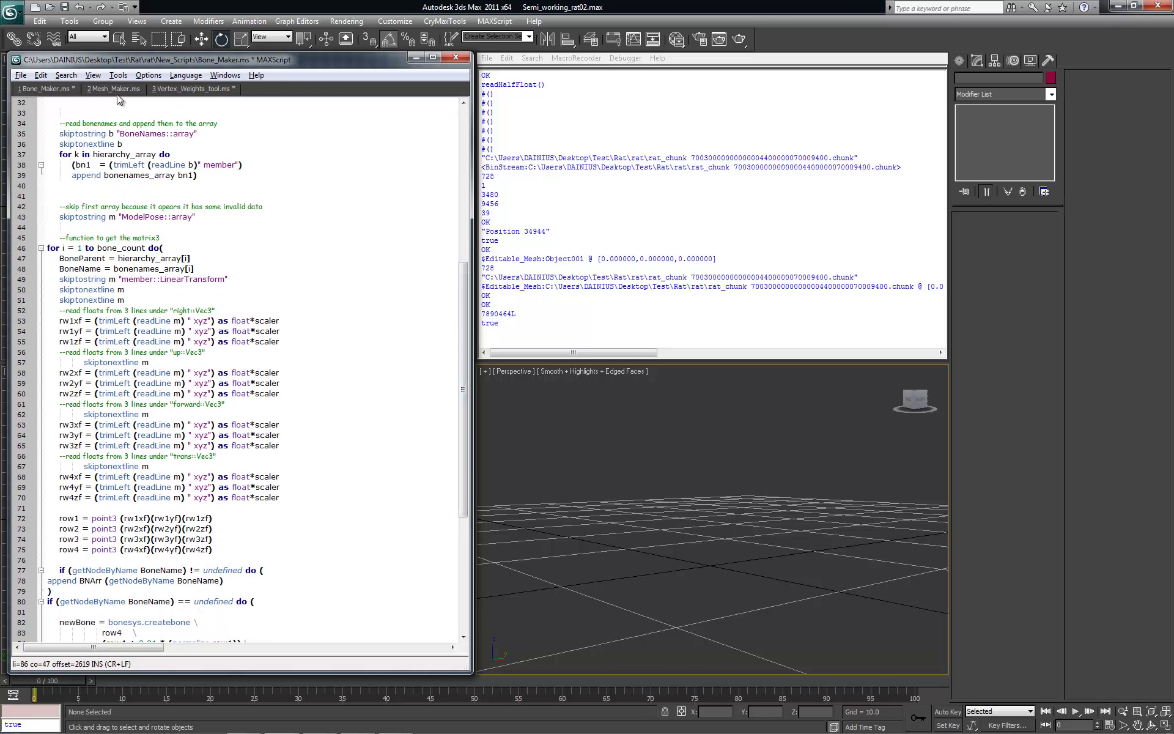
click(119, 75)
click(151, 88)
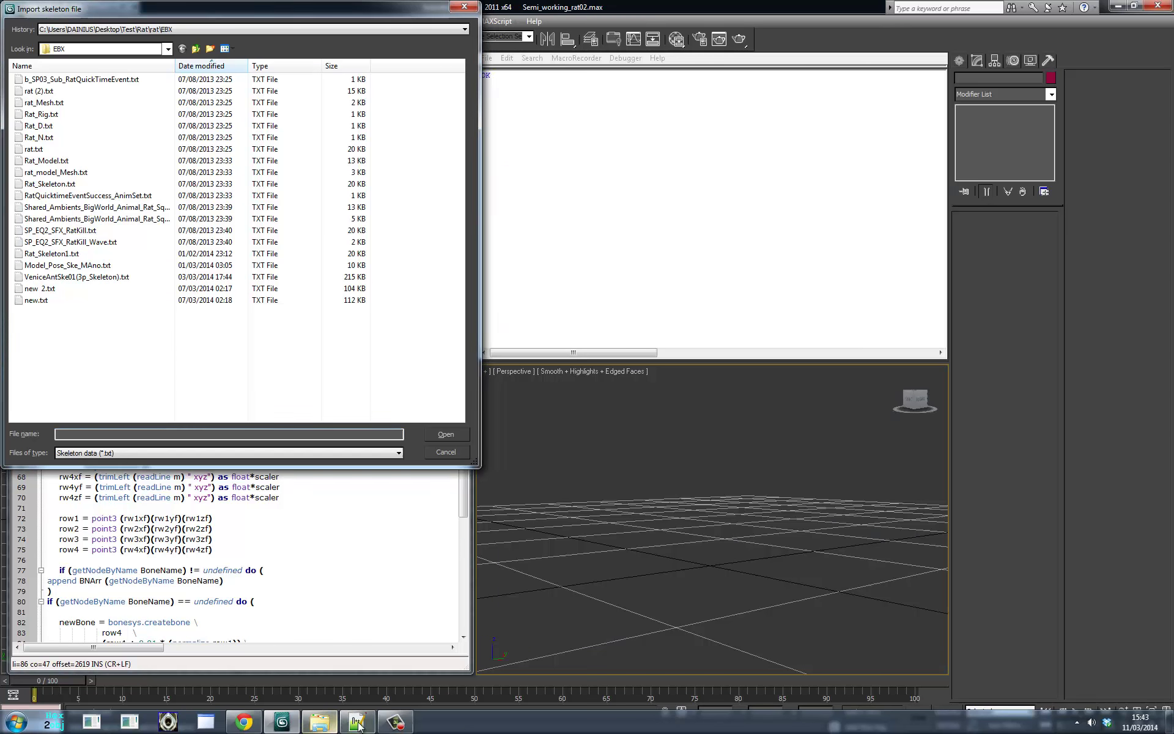
click(357, 722)
drag(869, 38, 658, 30)
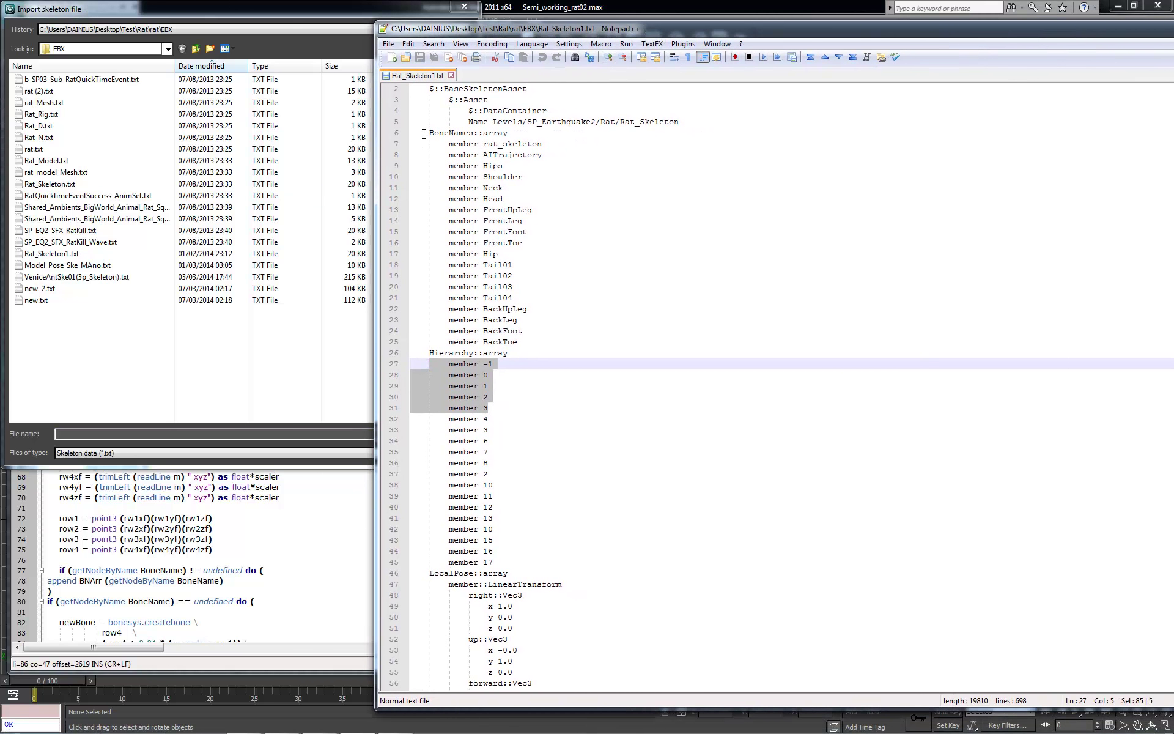
Review the file's bone names, Hierarchy parent list and first three ModelPose transforms.
drag(424, 133, 595, 340)
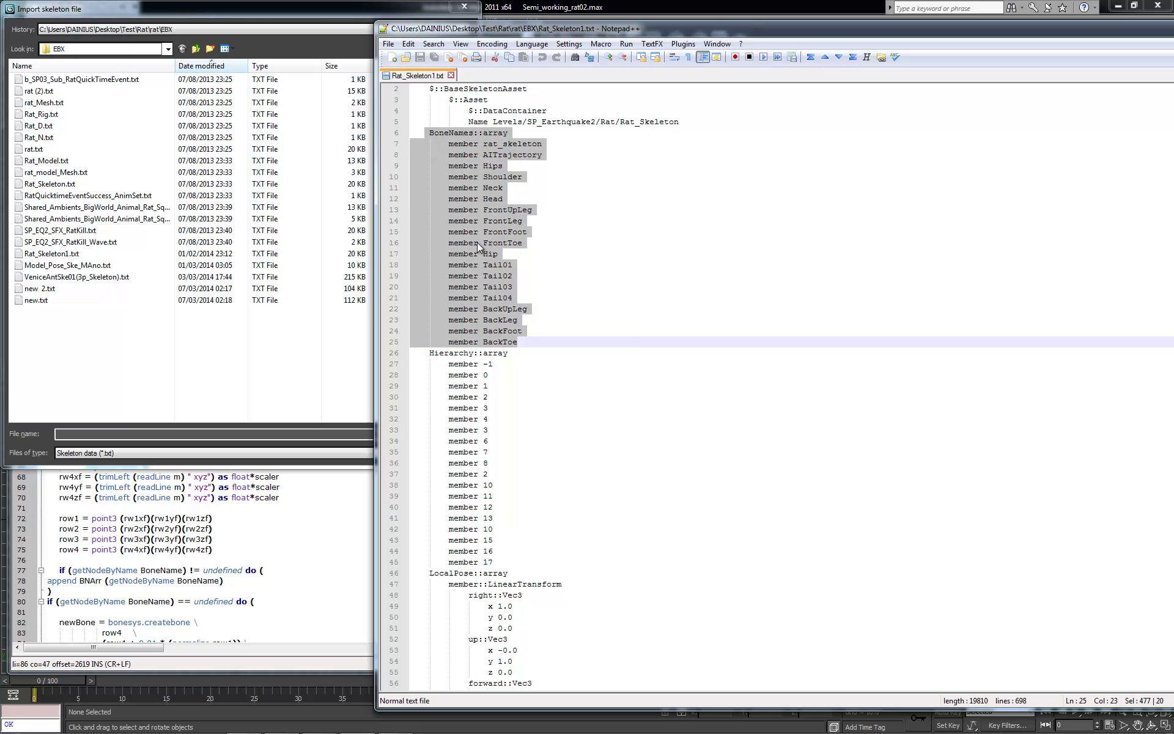
drag(430, 352, 562, 561)
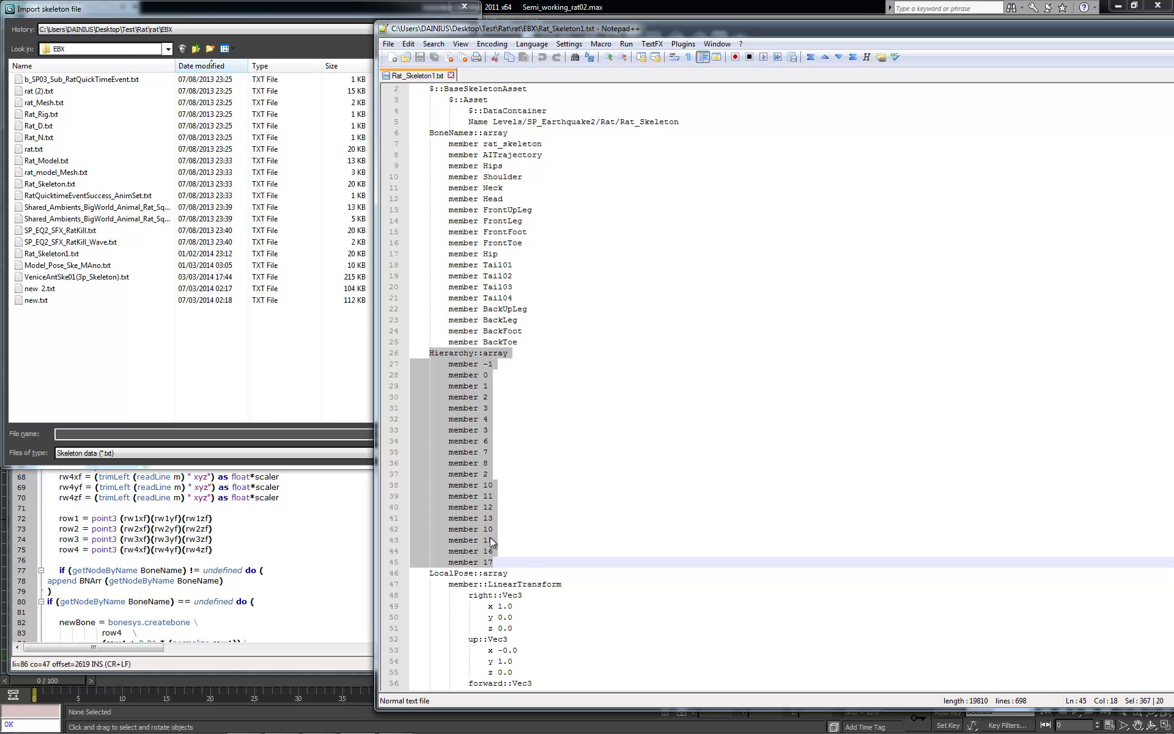
scroll(544, 575, down, 5)
scroll(695, 433, down, 3)
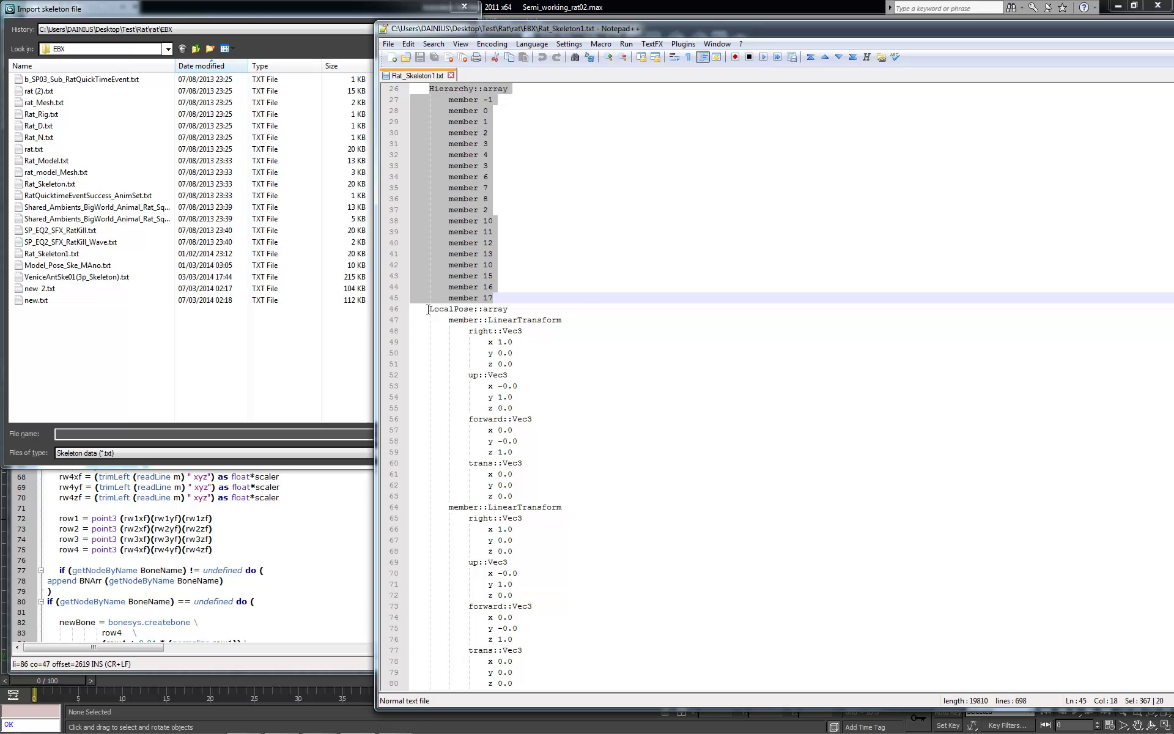
scroll(550, 413, down, 10)
scroll(550, 413, down, 10)
scroll(557, 483, down, 10)
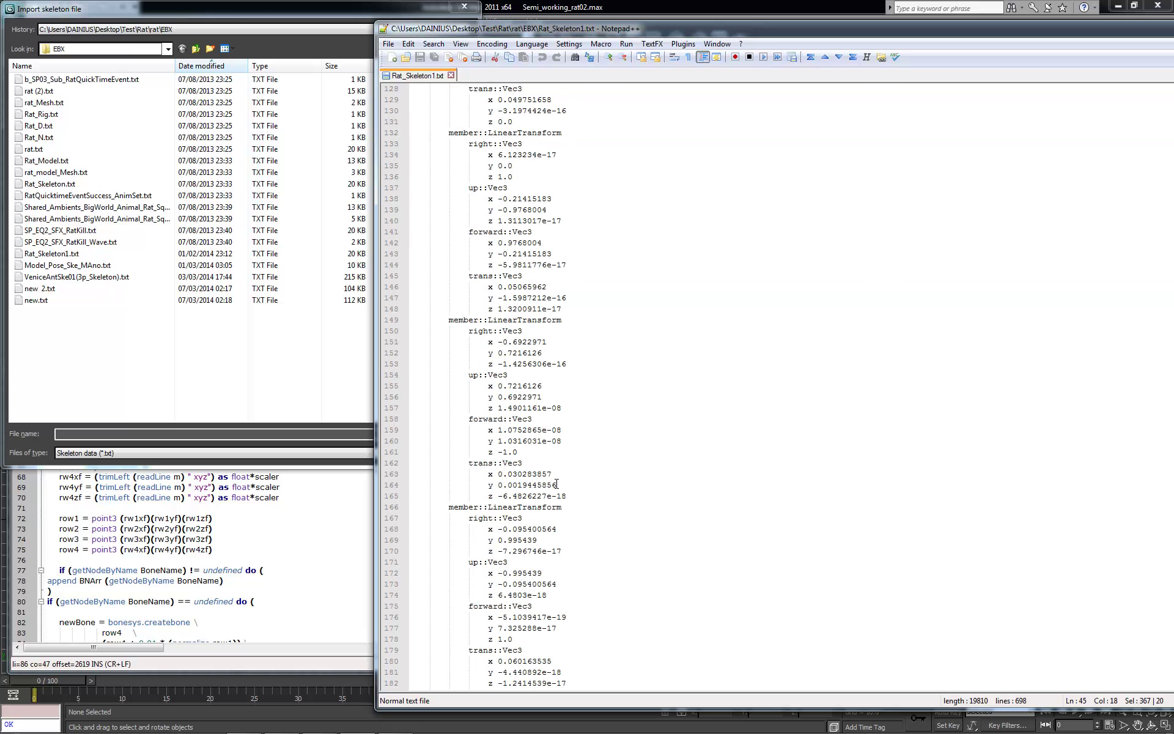
scroll(557, 483, down, 10)
scroll(556, 483, down, 10)
scroll(559, 485, down, 10)
scroll(562, 486, down, 10)
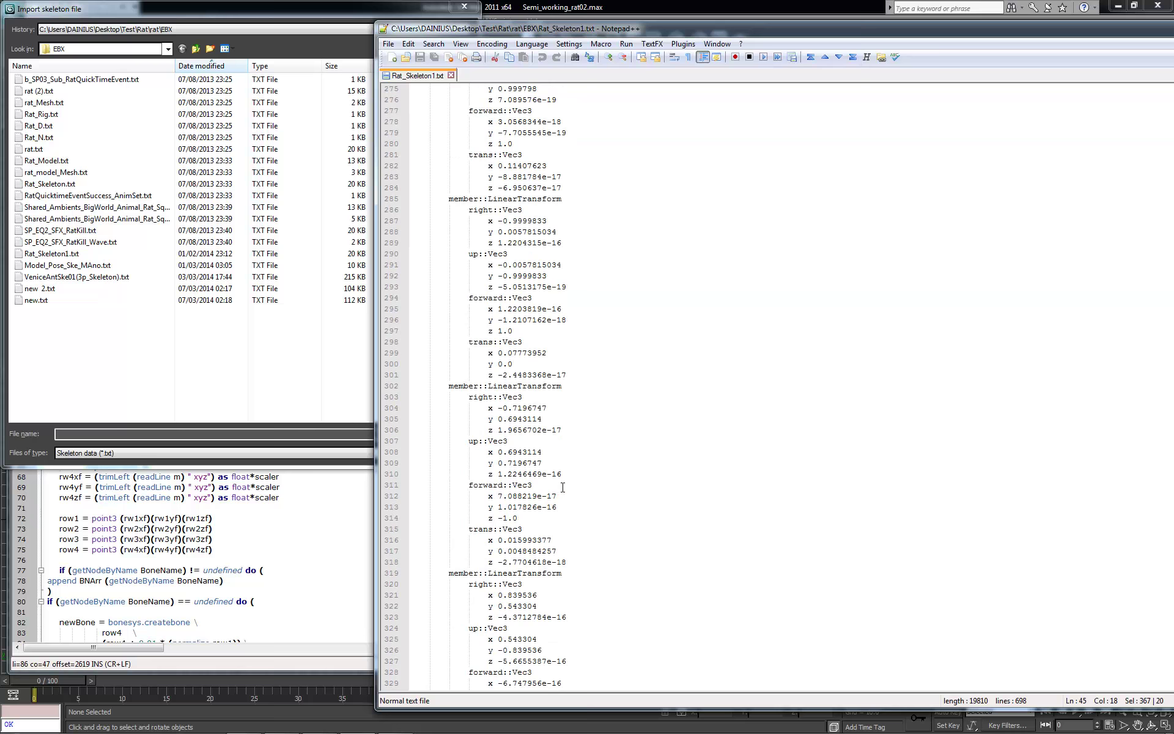
scroll(563, 486, down, 10)
scroll(561, 483, down, 10)
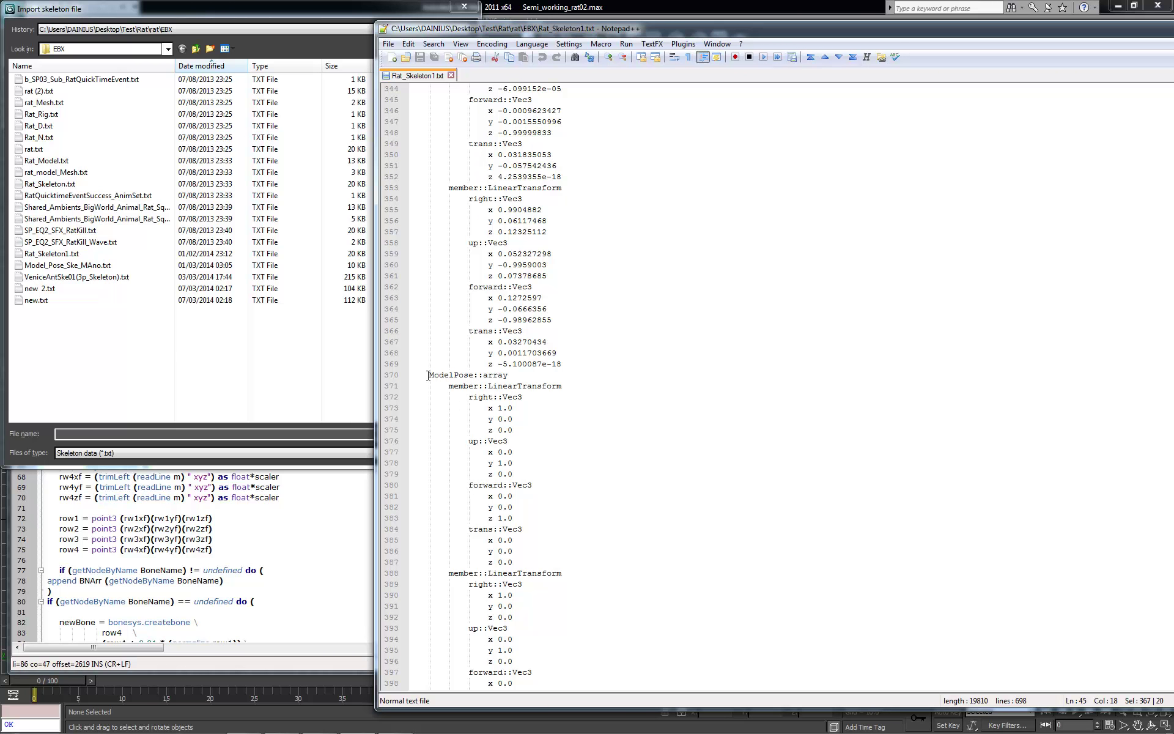
drag(428, 375, 536, 375)
scroll(560, 427, down, 3)
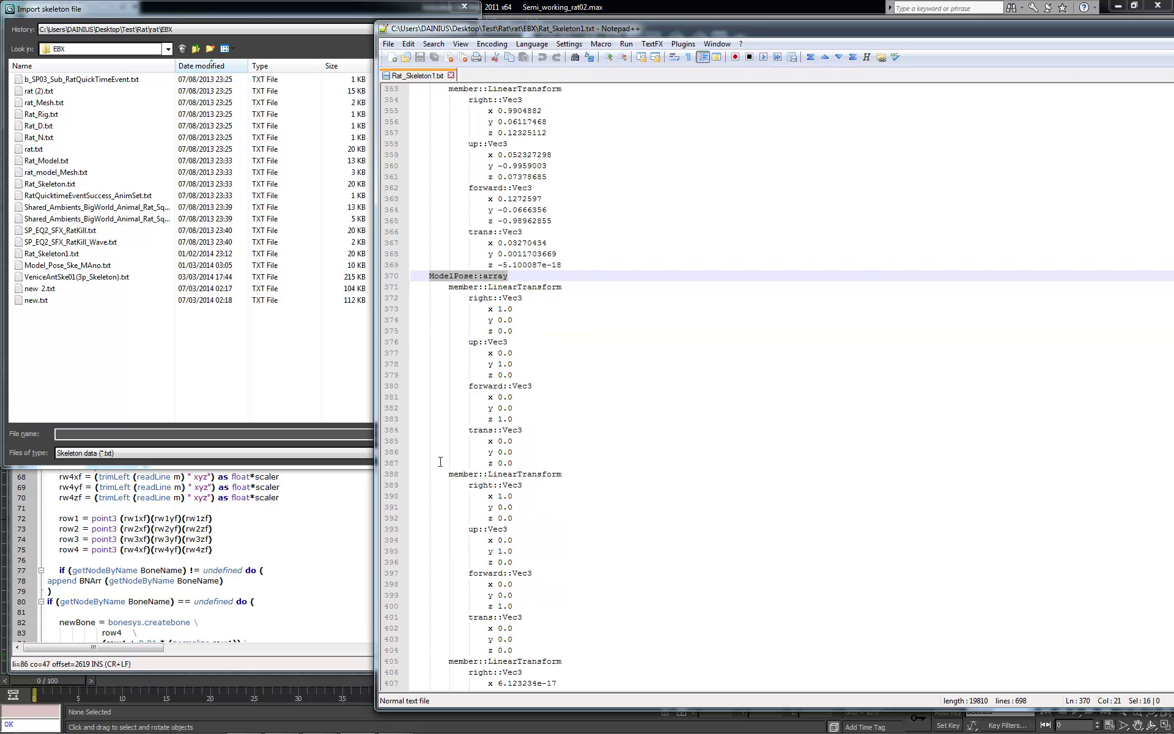
scroll(514, 349, down, 1)
mouse_move(447, 254)
mouse_down()
mouse_move(527, 316)
mouse_move(550, 380)
mouse_move(599, 397)
mouse_move(618, 385)
mouse_up()
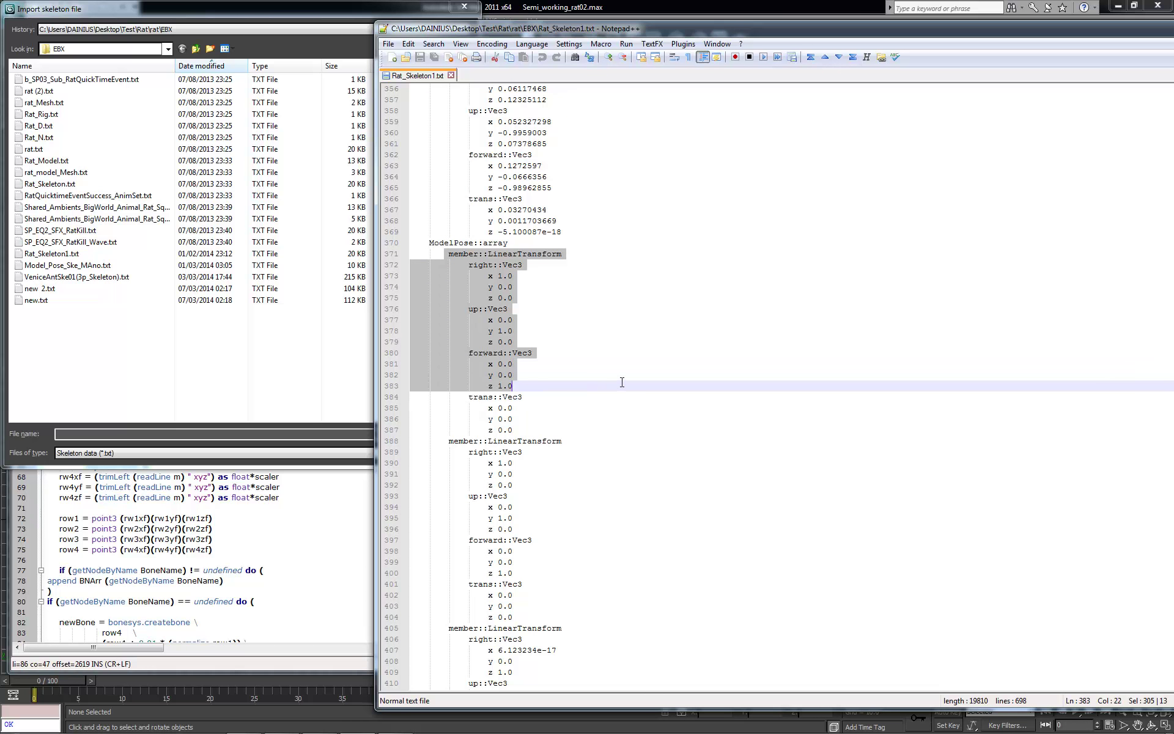
scroll(478, 301, down, 3)
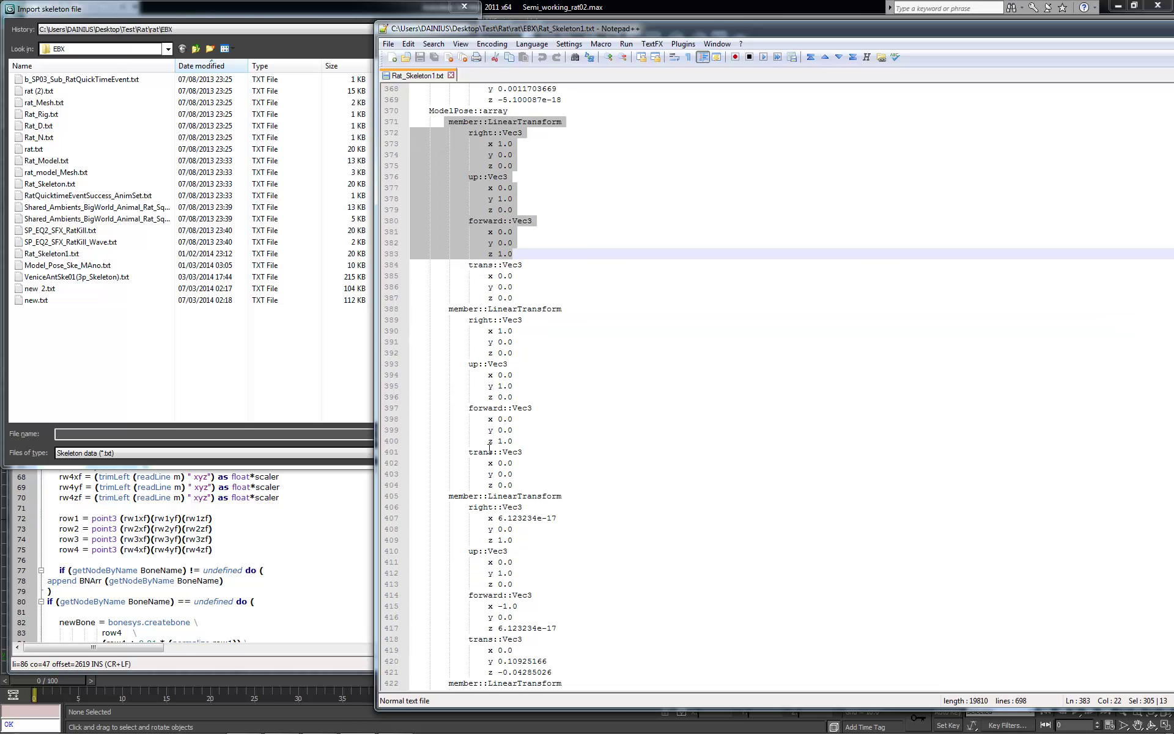
click(470, 134)
drag(449, 122, 590, 296)
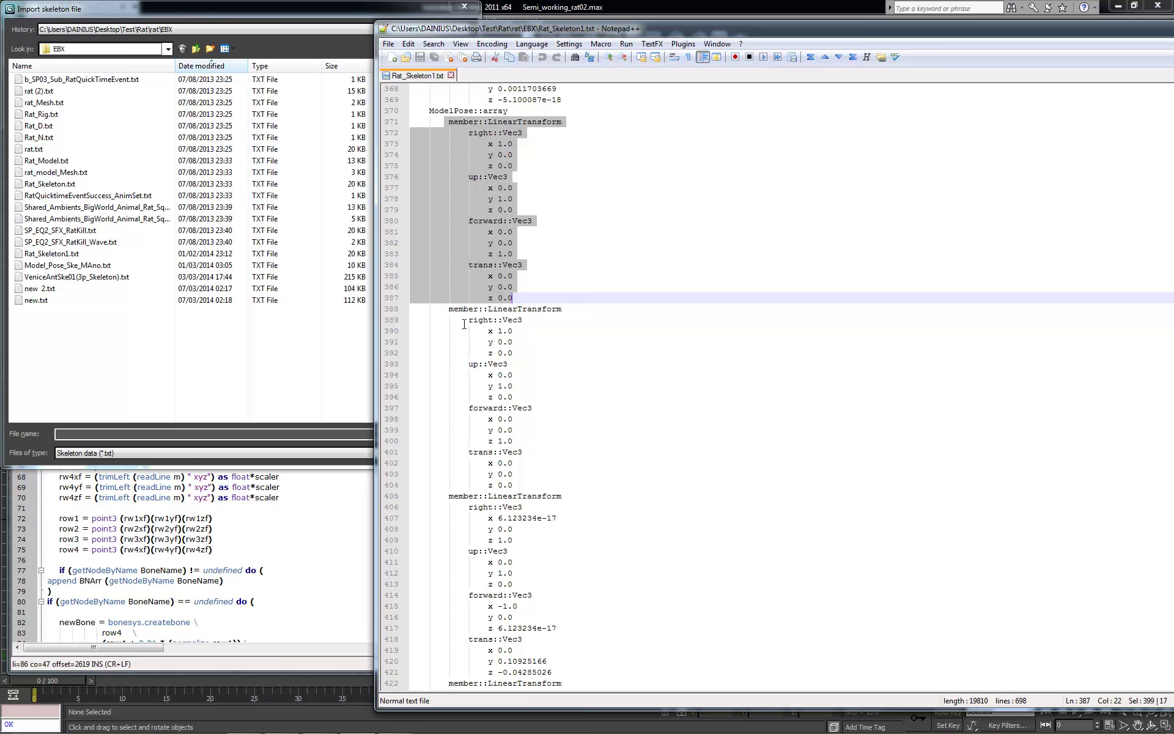
drag(449, 309, 514, 487)
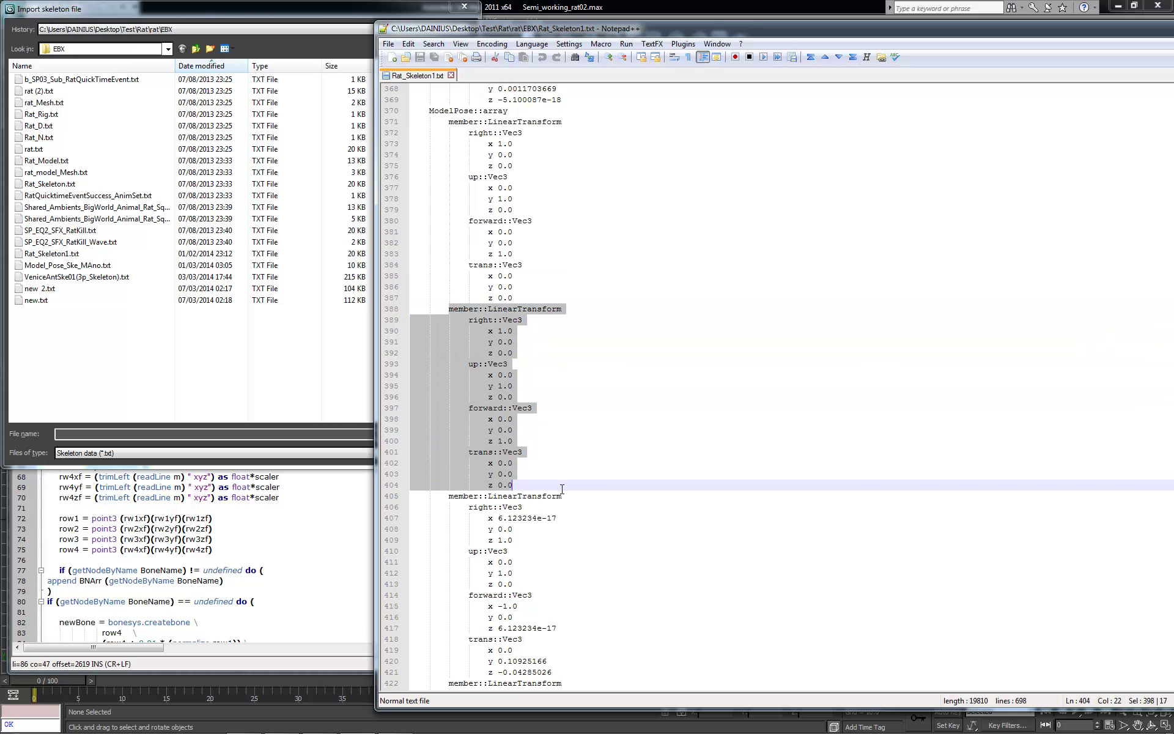
scroll(610, 427, down, 3)
drag(448, 396, 551, 573)
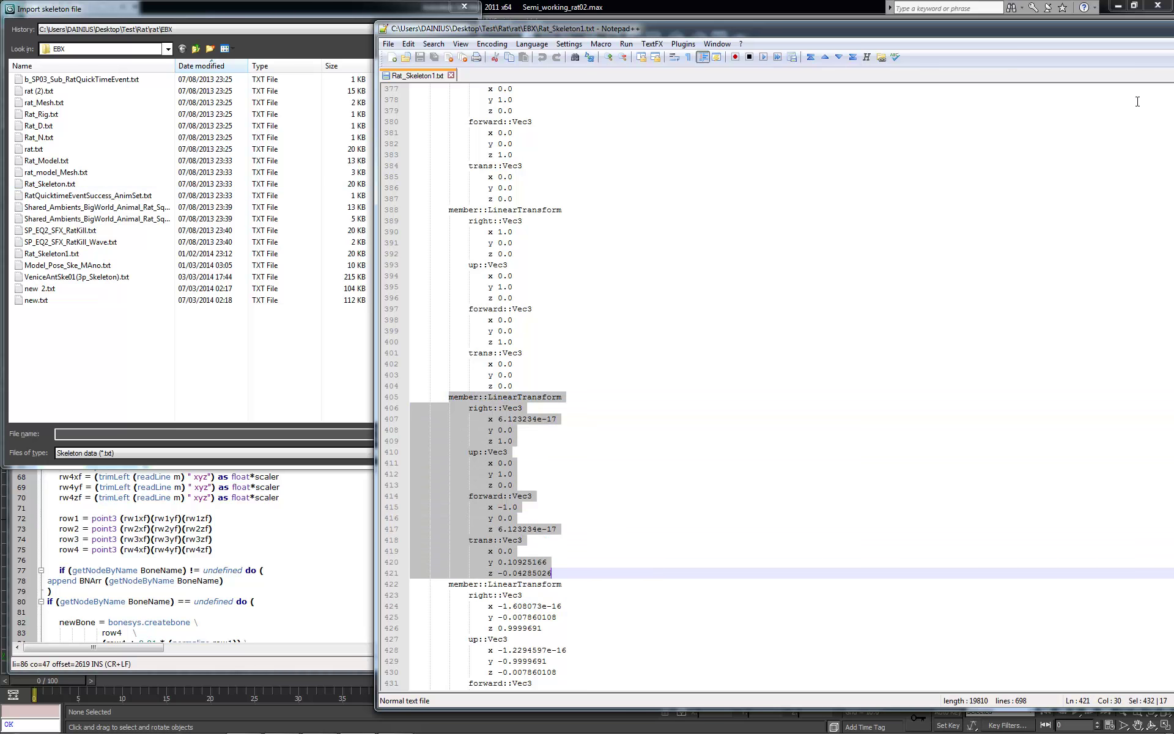
Minimize Notepad++ and import Rat_Skeleton1.txt to create the bones.
drag(1111, 42, 898, 85)
click(1096, 85)
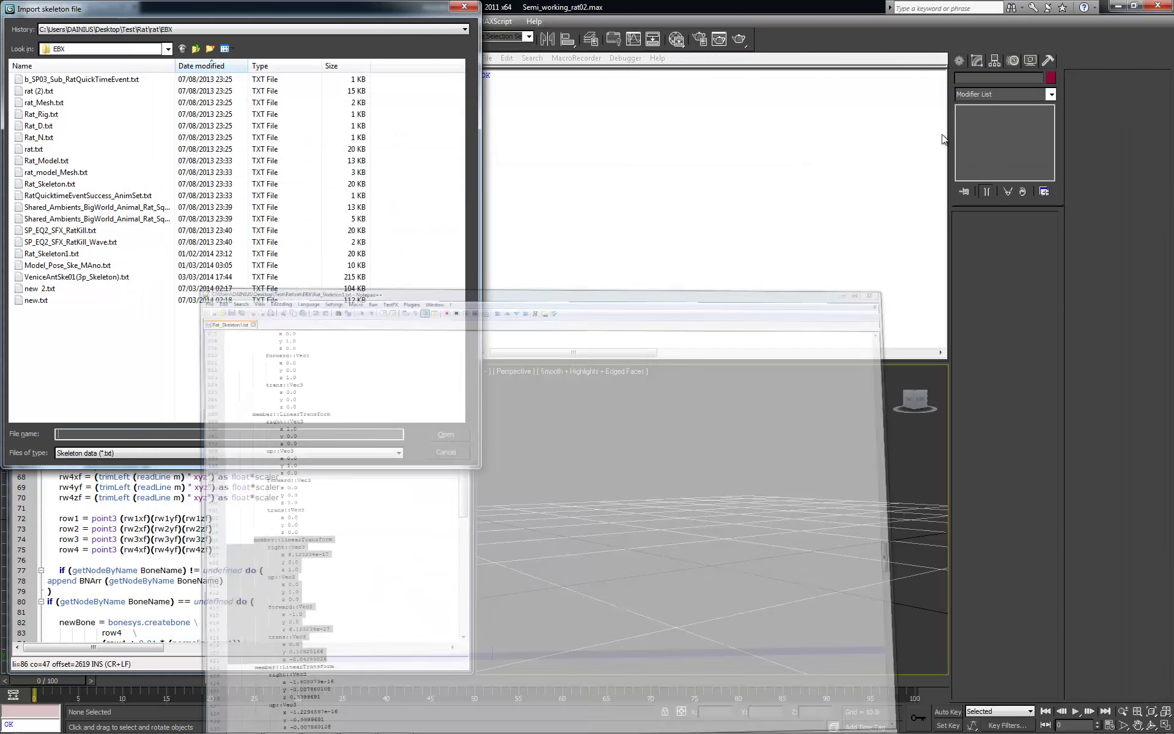
click(79, 253)
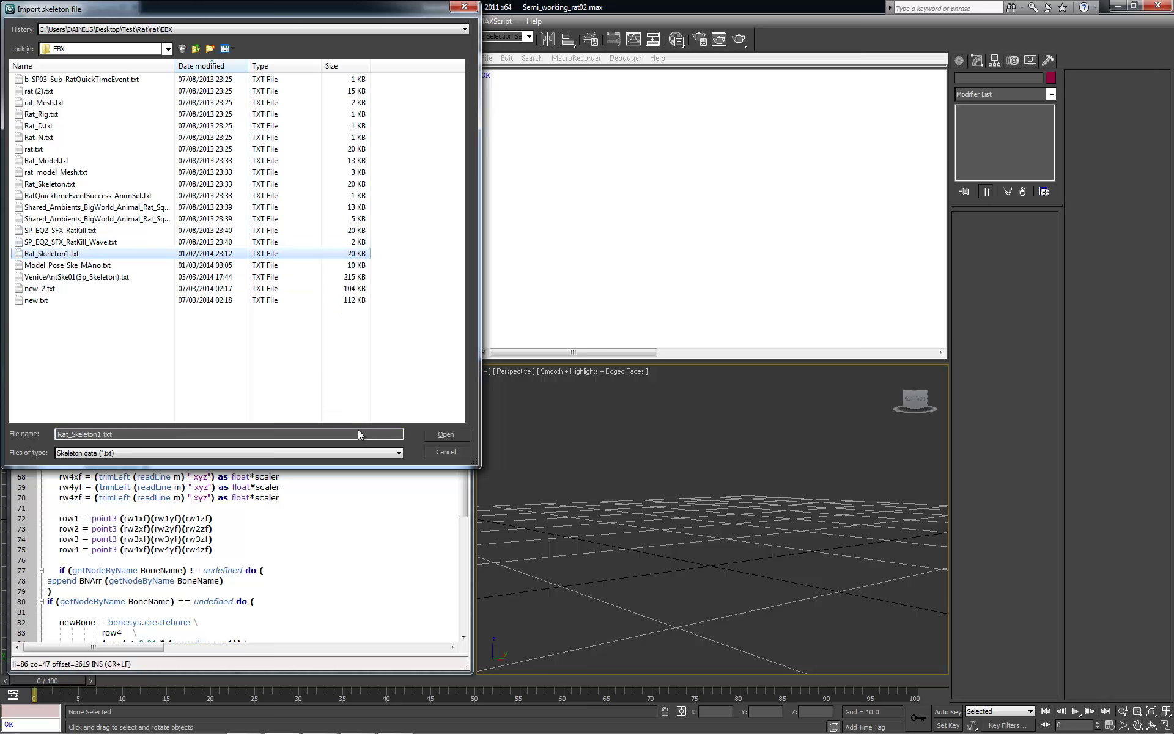
click(445, 434)
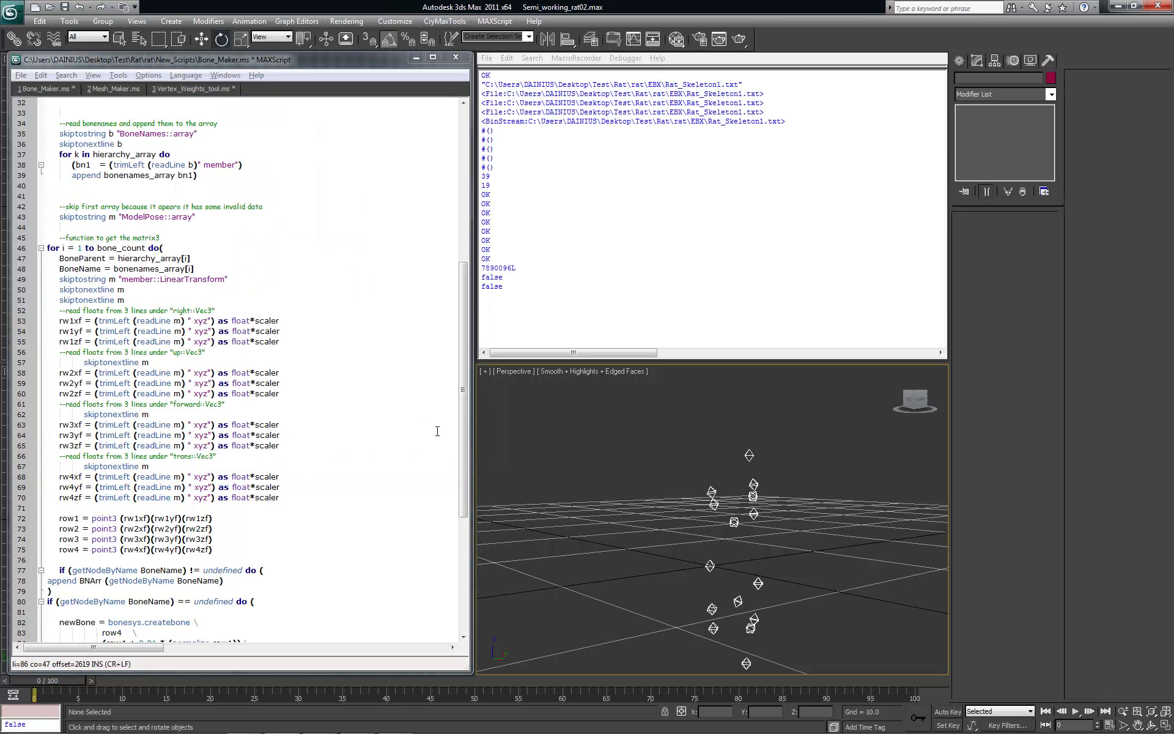
Select all 19 bones, try a 60-degree X rotation, then undo it.
alt+middle_drag(757, 475, 696, 560)
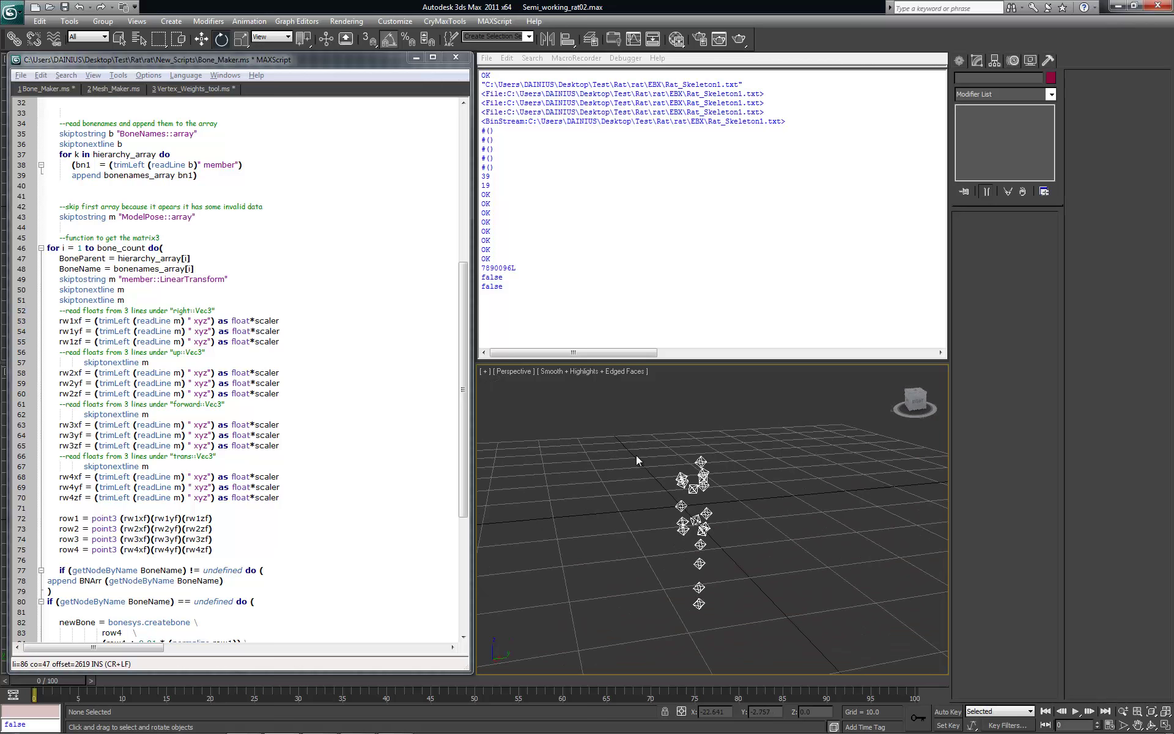
drag(635, 433, 765, 649)
alt+middle_drag(711, 622, 737, 613)
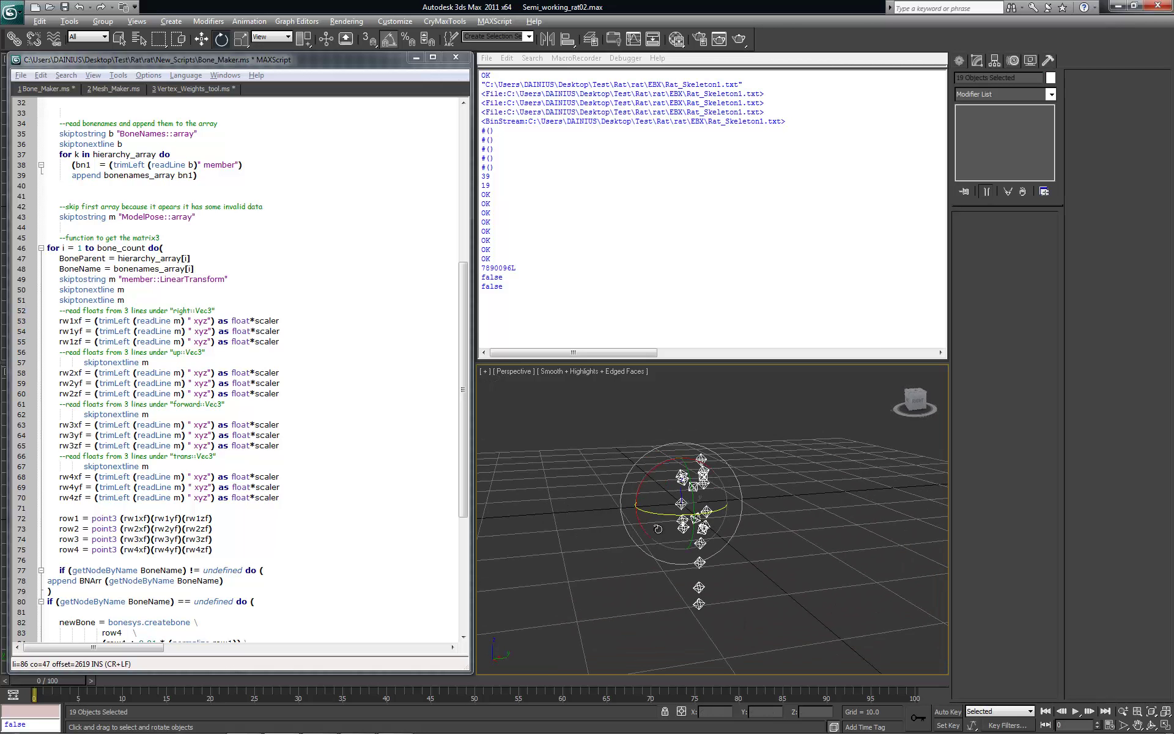
alt+middle_drag(670, 515, 673, 532)
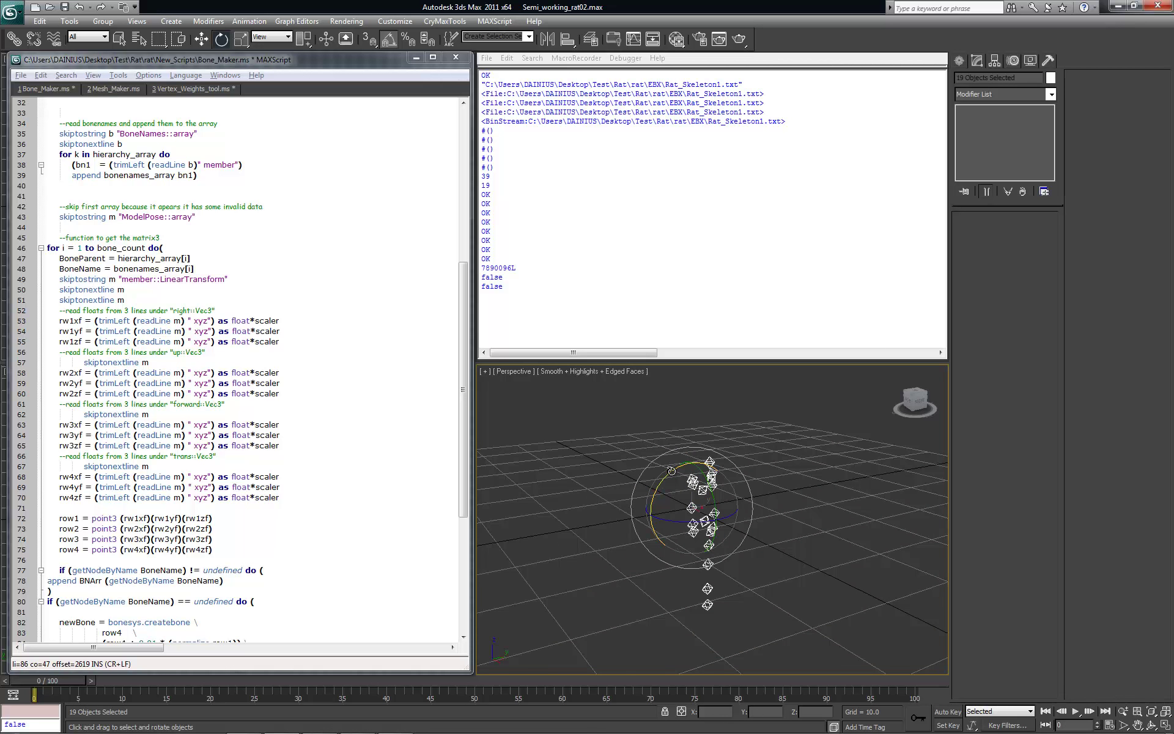
drag(670, 475, 642, 505)
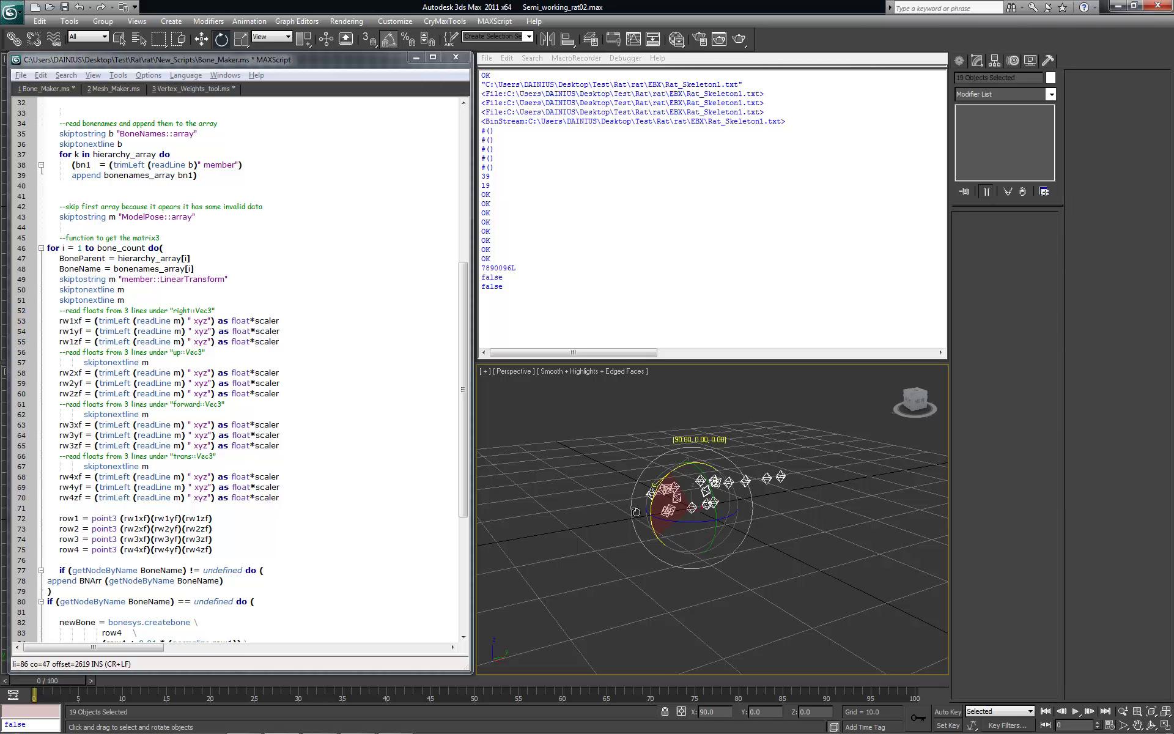
drag(642, 506, 741, 528)
key(ctrl+z)
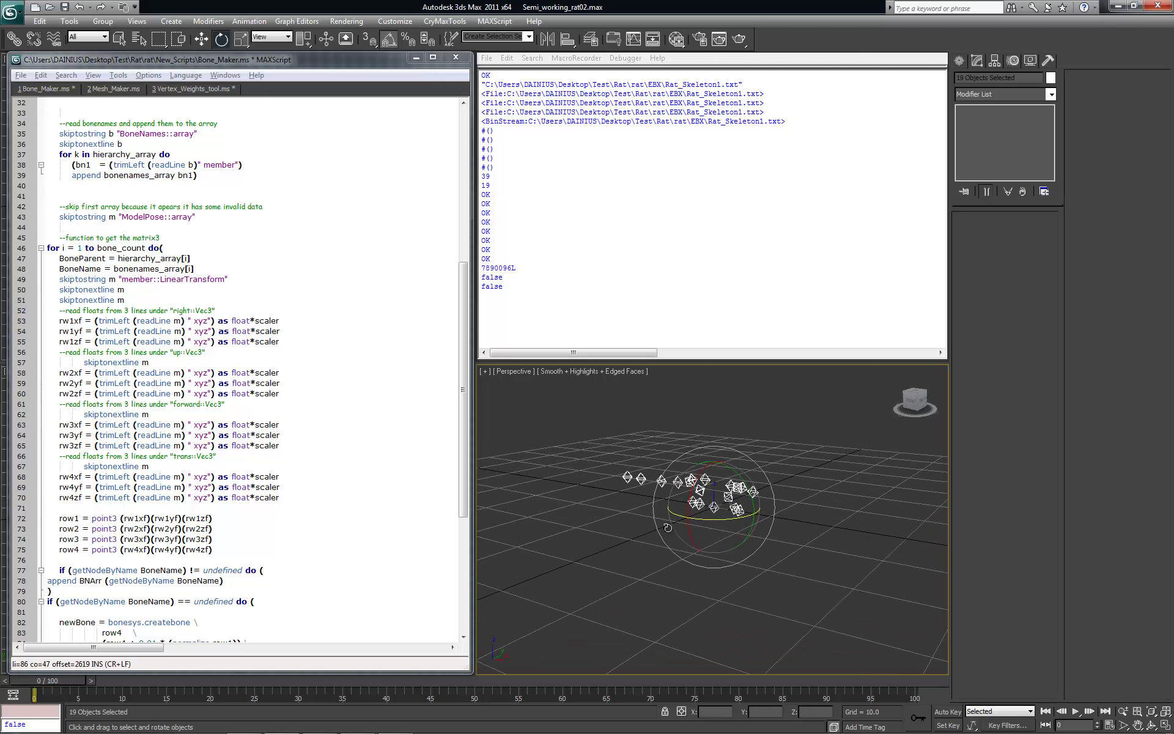
Orbit around the skeleton and deselect all the bones.
middle_drag(762, 512, 778, 530)
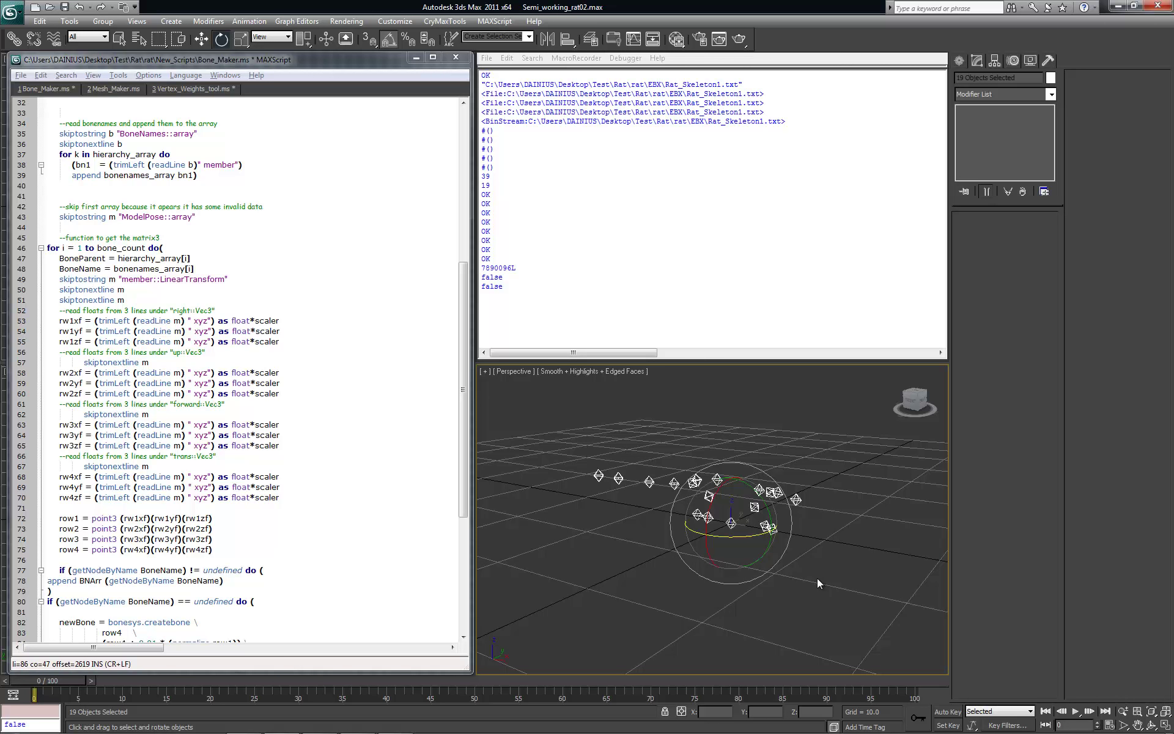
alt+middle_drag(840, 587, 740, 555)
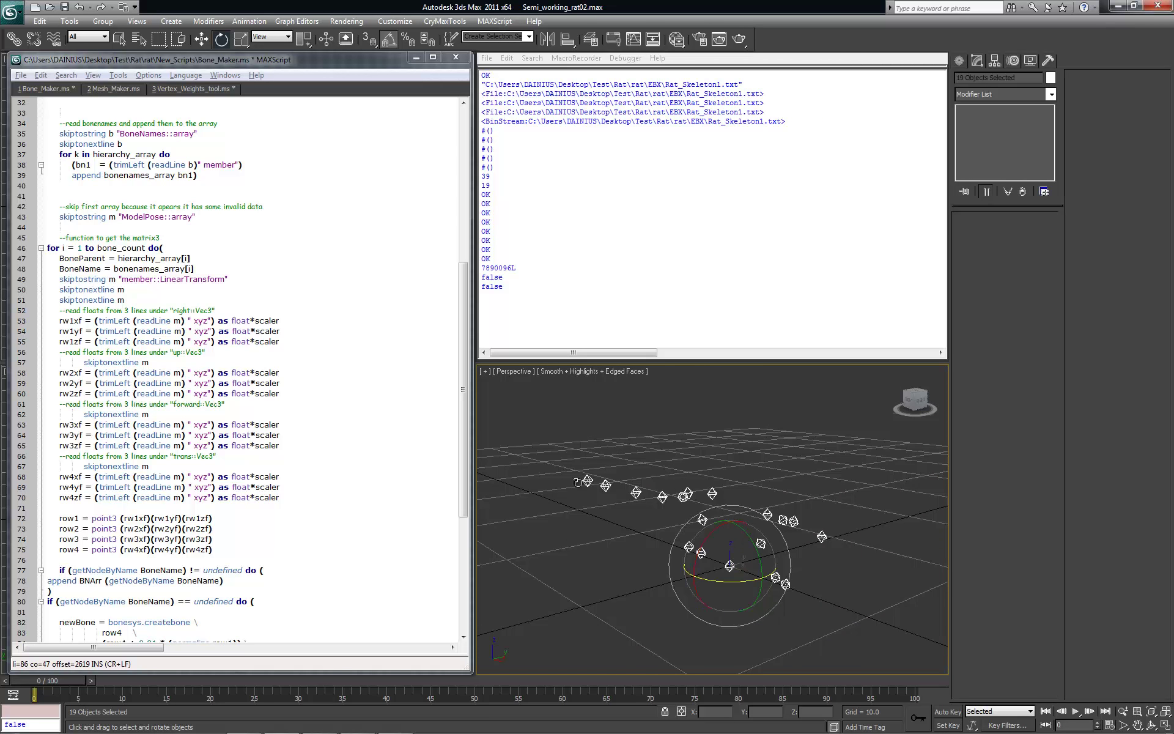
alt+middle_drag(551, 437, 665, 527)
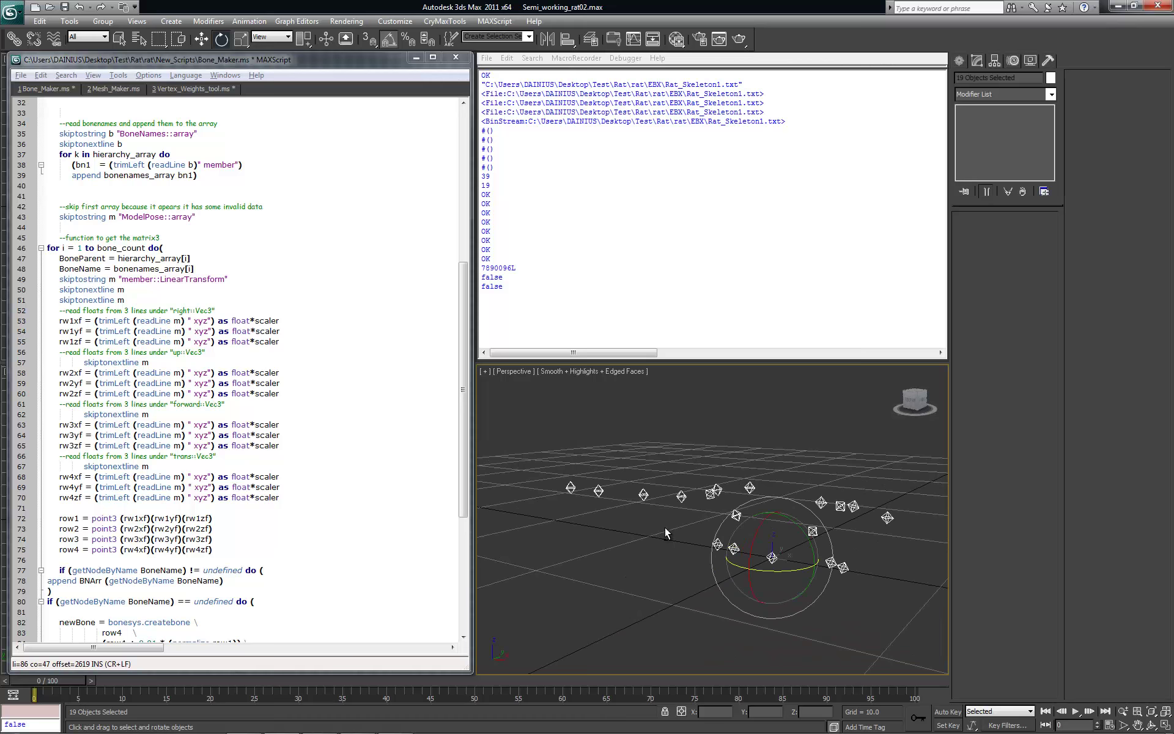
click(653, 432)
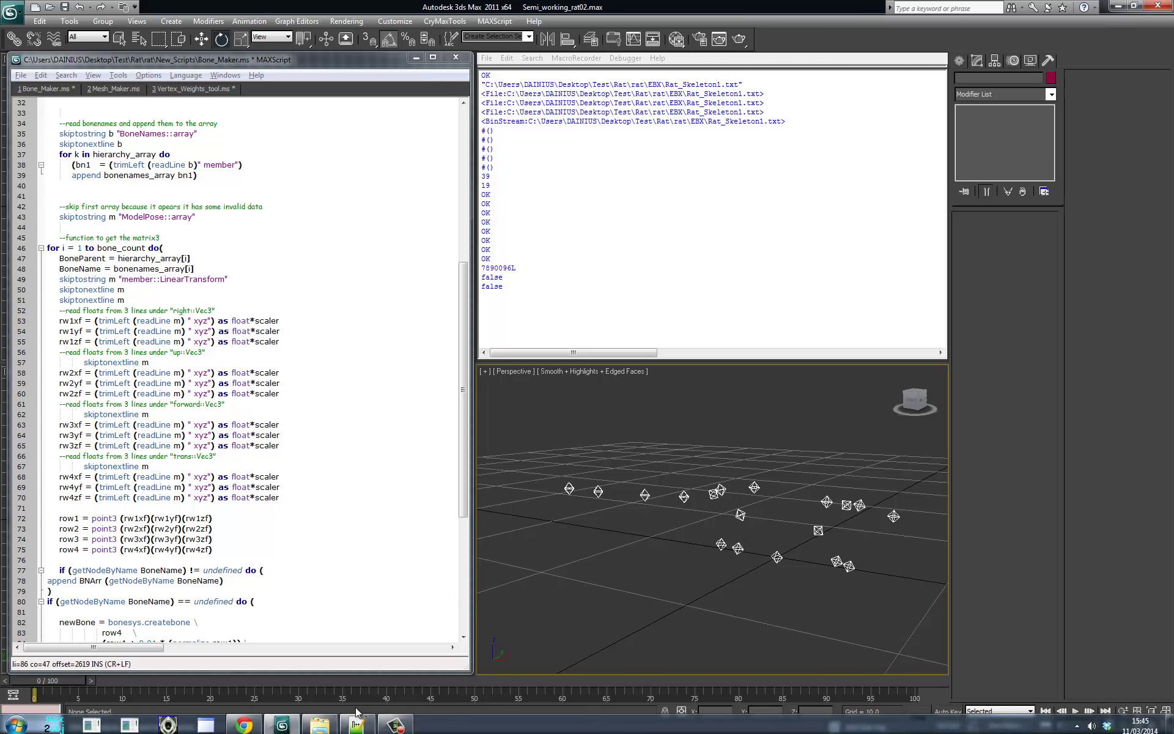
Highlight the Hierarchy list (lines 26–45) in a narrow Notepad++ strip at the left.
click(358, 723)
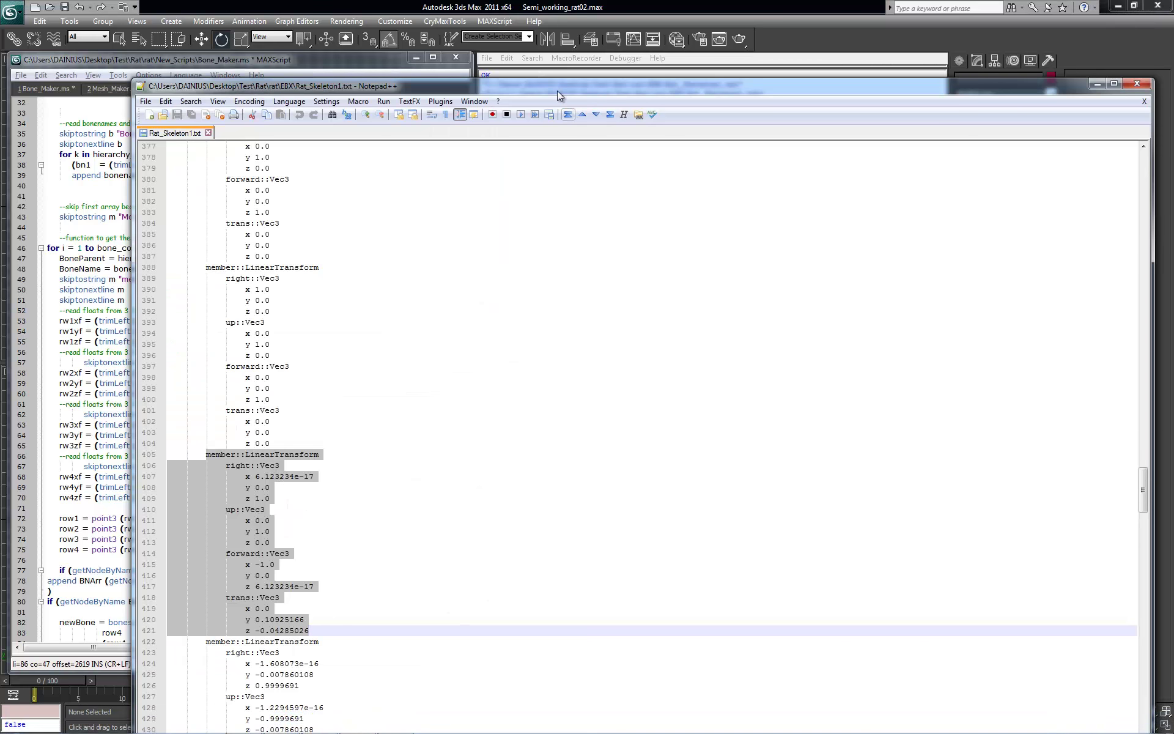
drag(1143, 486, 1139, 149)
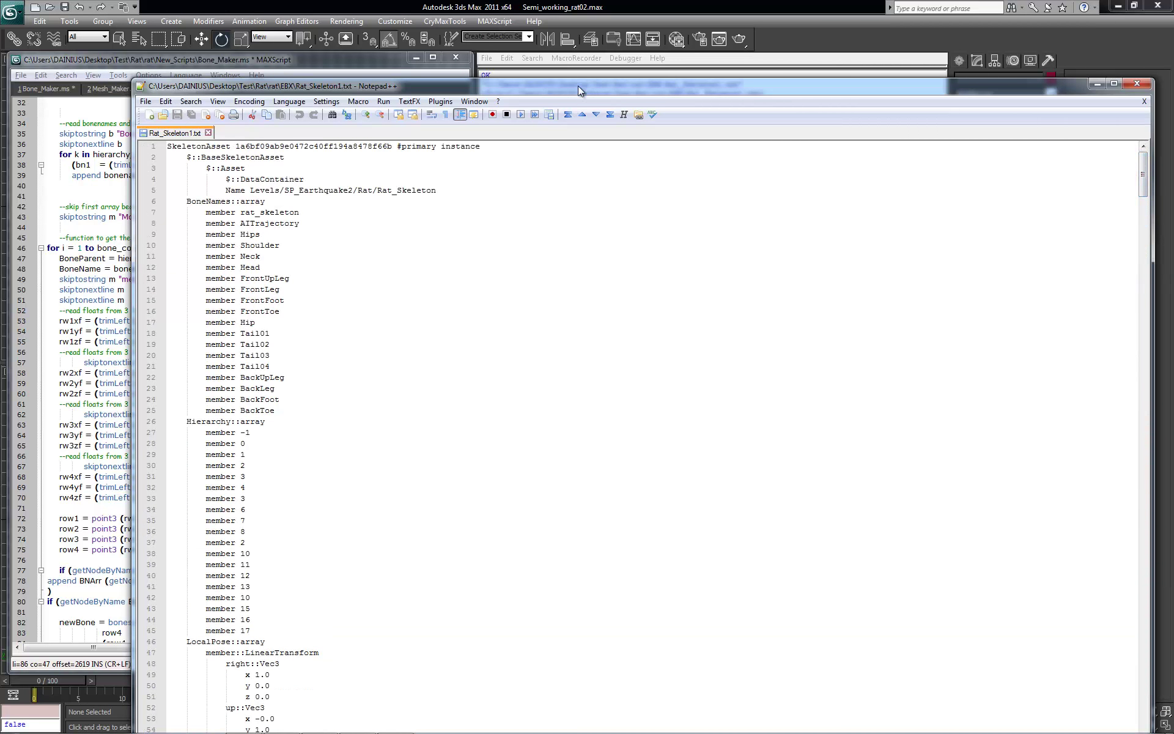
drag(578, 85, 813, 76)
drag(413, 412, 522, 624)
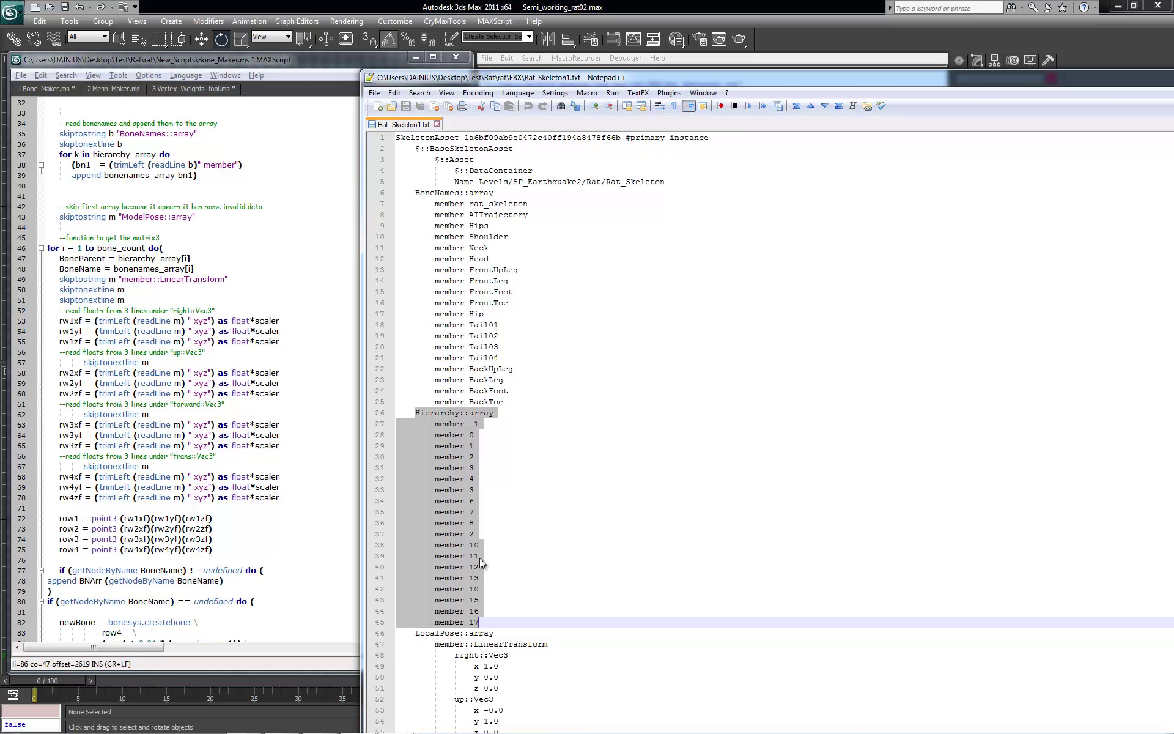
drag(1069, 82, 697, 90)
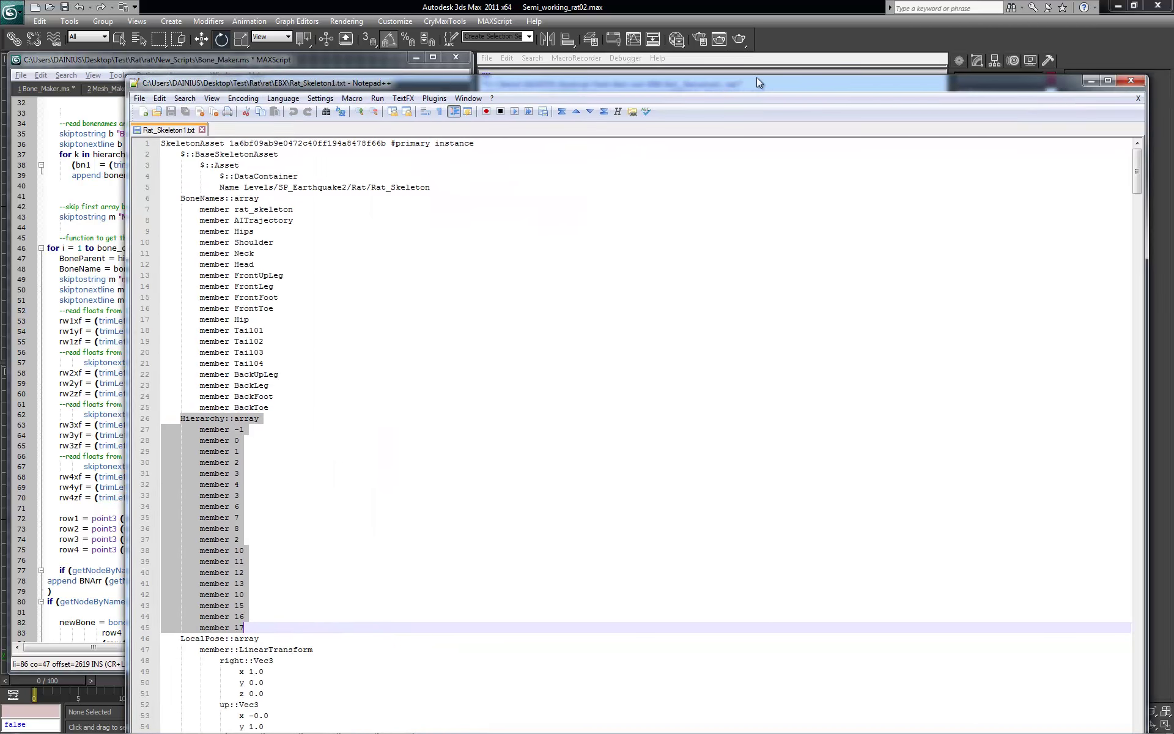
drag(1005, 95, 302, 94)
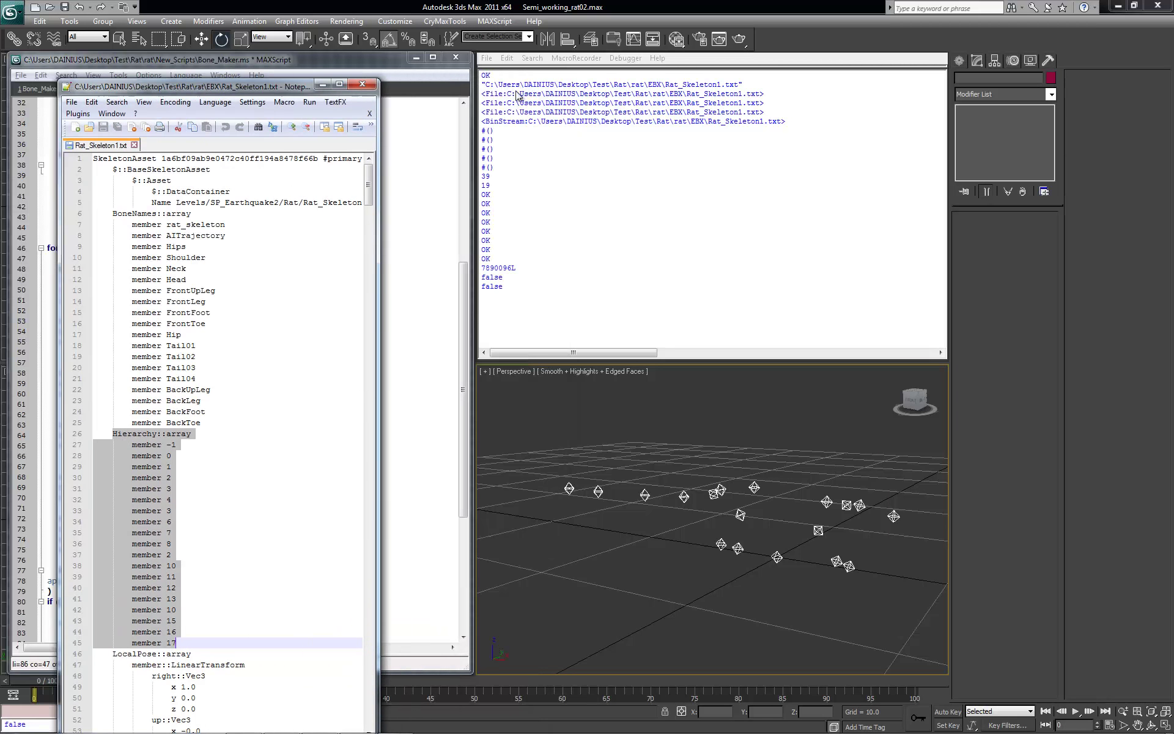
Move the text window right, bring the 3ds Max bone scene forward, and clear the selection.
drag(174, 85, 1062, 53)
click(822, 439)
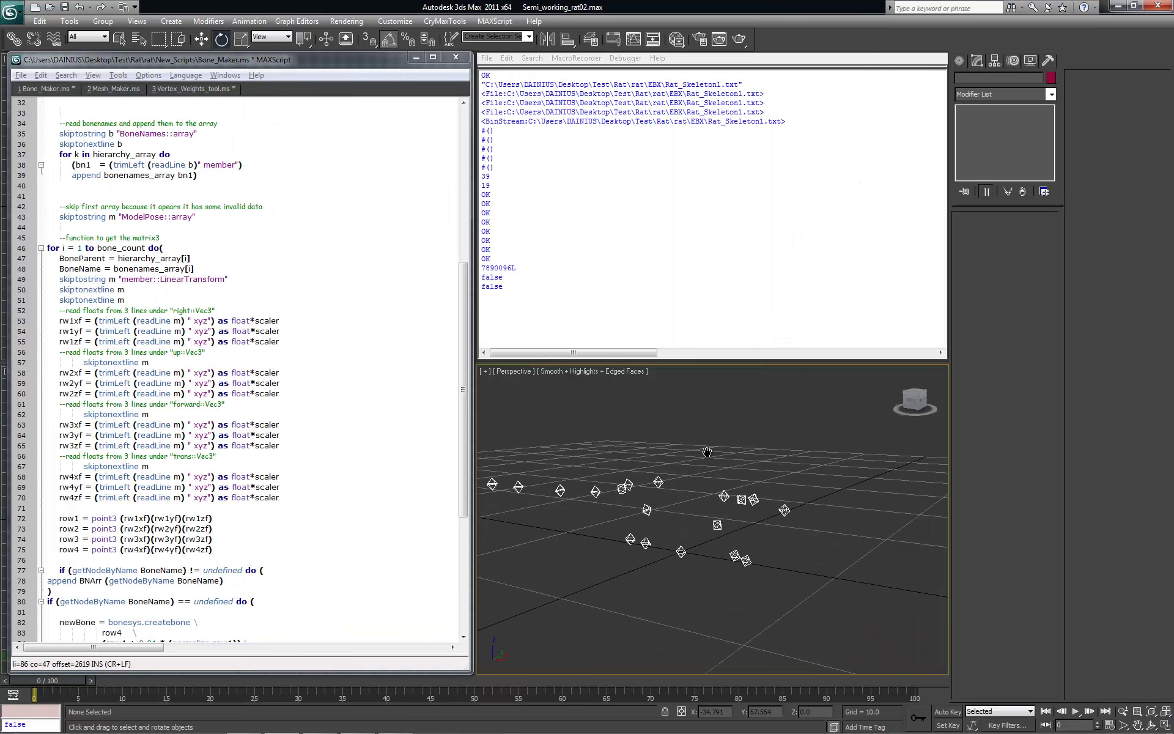
middle_drag(691, 470, 615, 471)
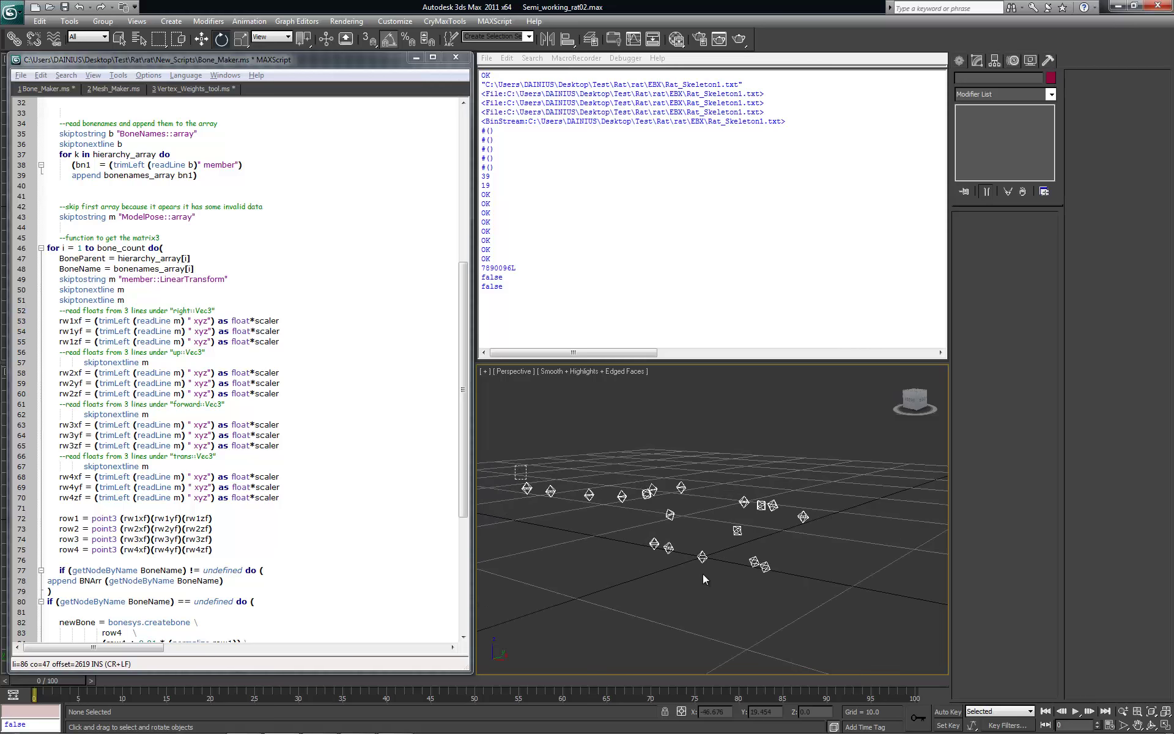
click(702, 557)
click(355, 723)
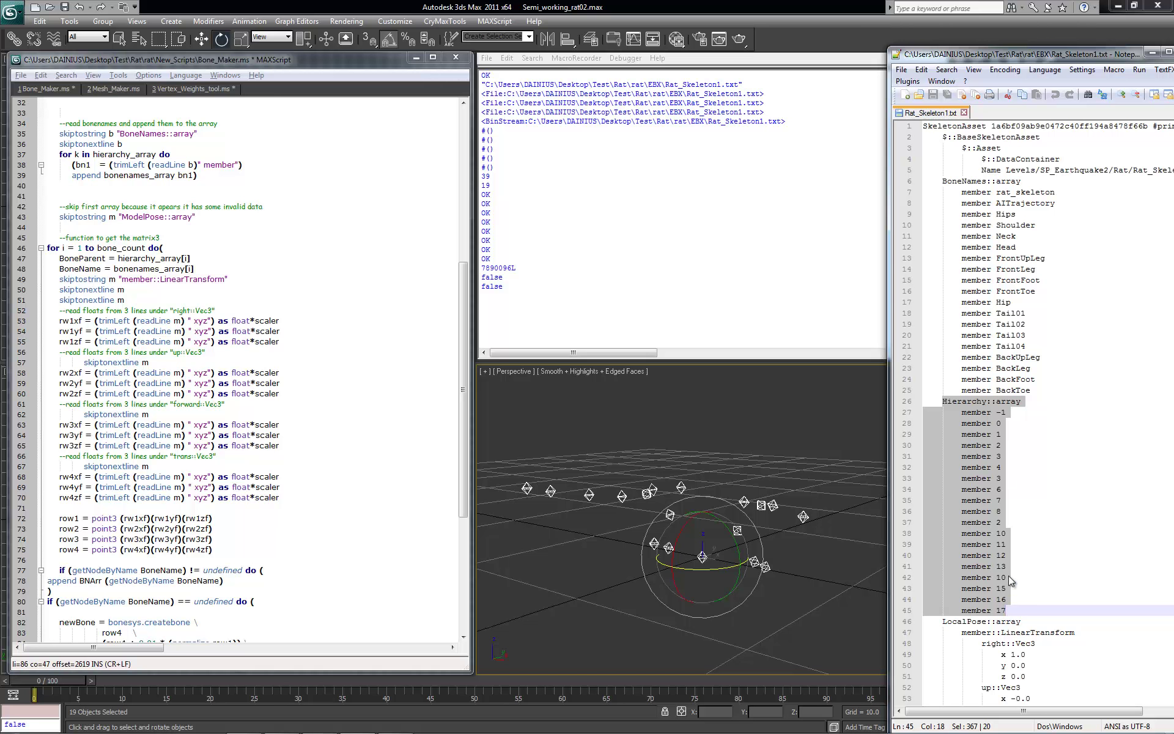
click(693, 495)
click(742, 462)
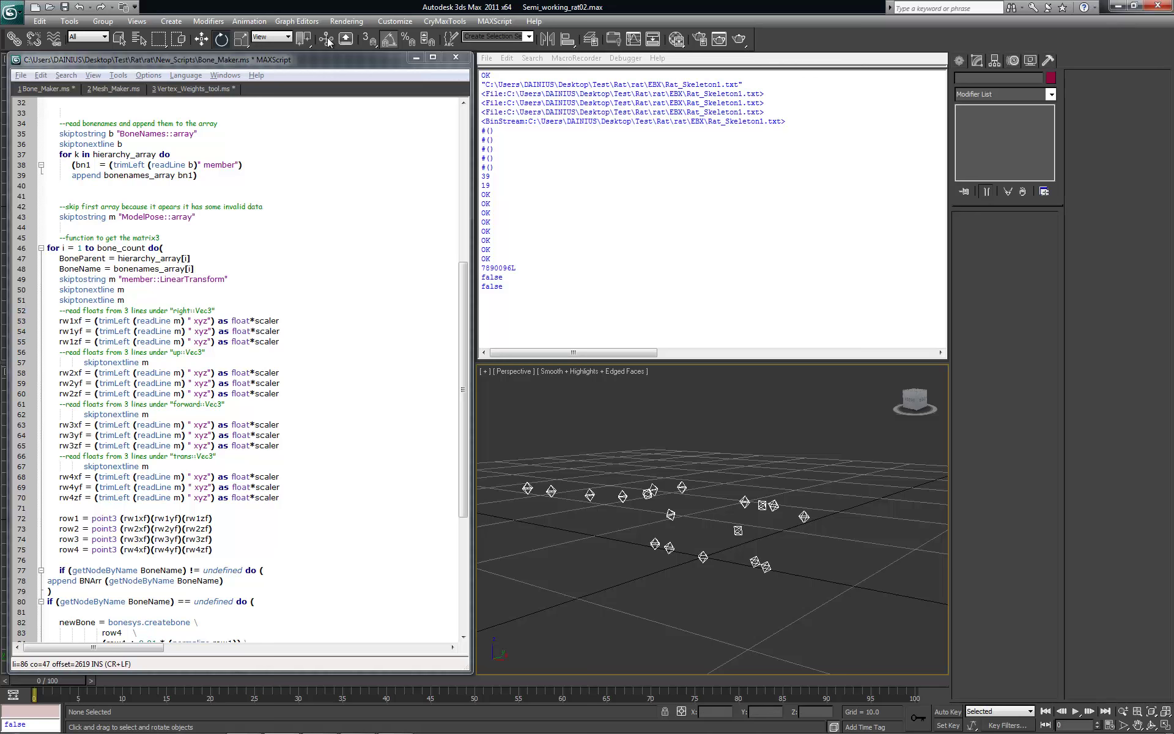
Open a new Schematic View and move its window to the right.
click(296, 21)
click(327, 108)
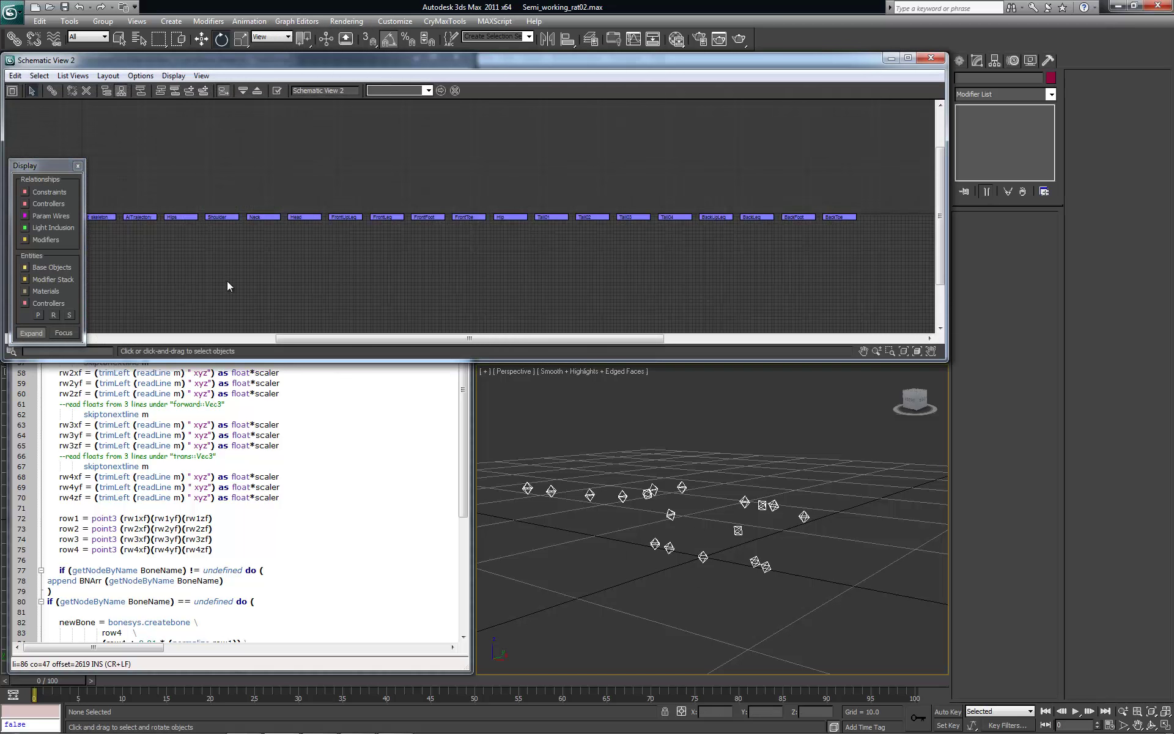
mouse_move(302, 74)
mouse_down()
mouse_move(477, 60)
mouse_move(430, 57)
mouse_up()
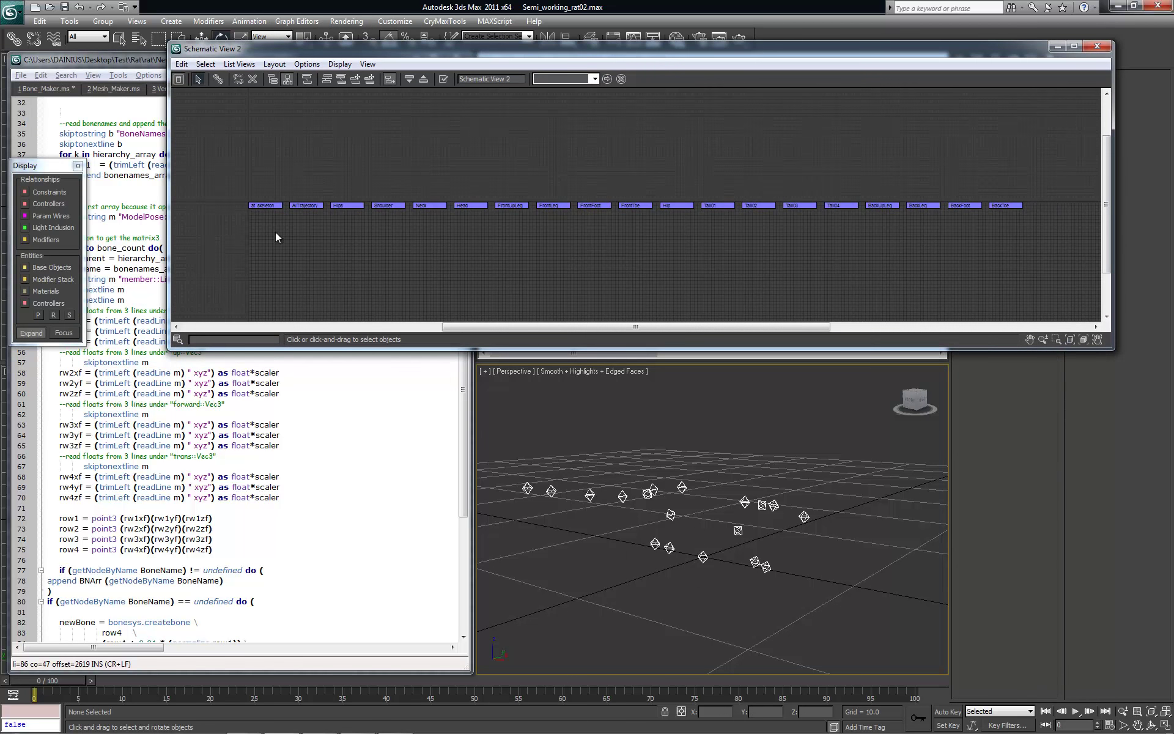
scroll(308, 233, up, 1)
scroll(307, 233, up, 1)
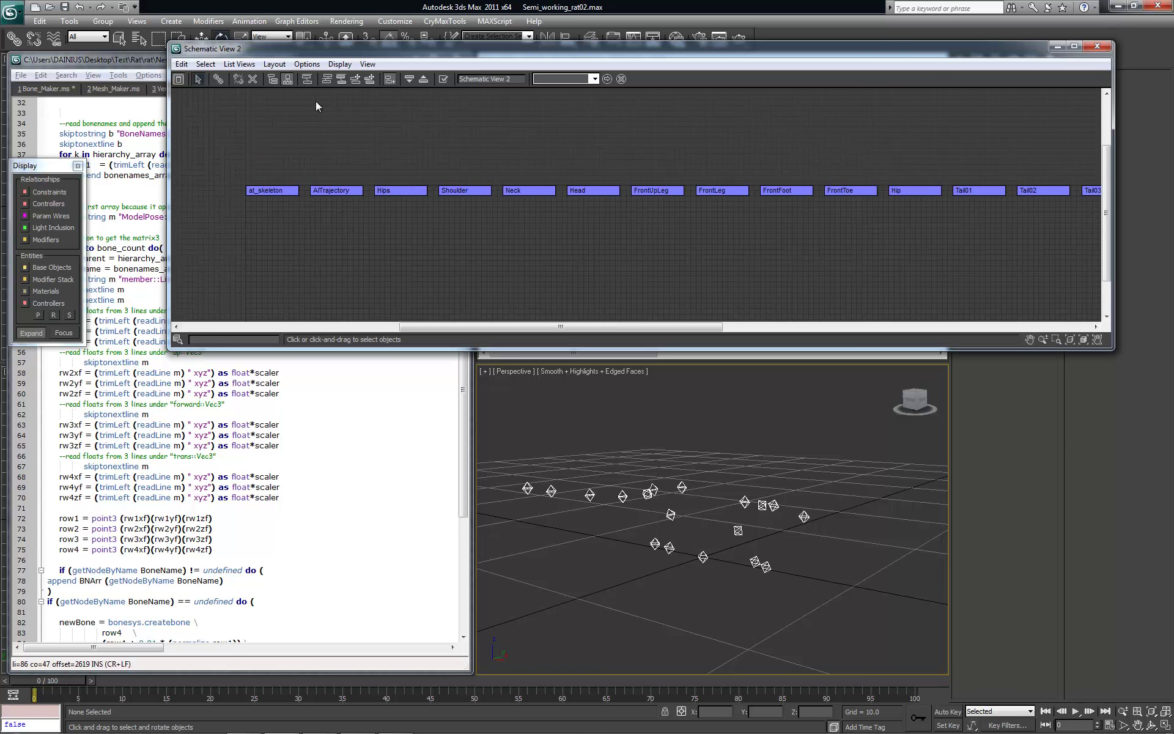
With Connect, link AITrajectory under rat_skeleton and chain down to Neck under Shoulder.
click(221, 77)
drag(330, 192, 271, 191)
drag(350, 190, 272, 253)
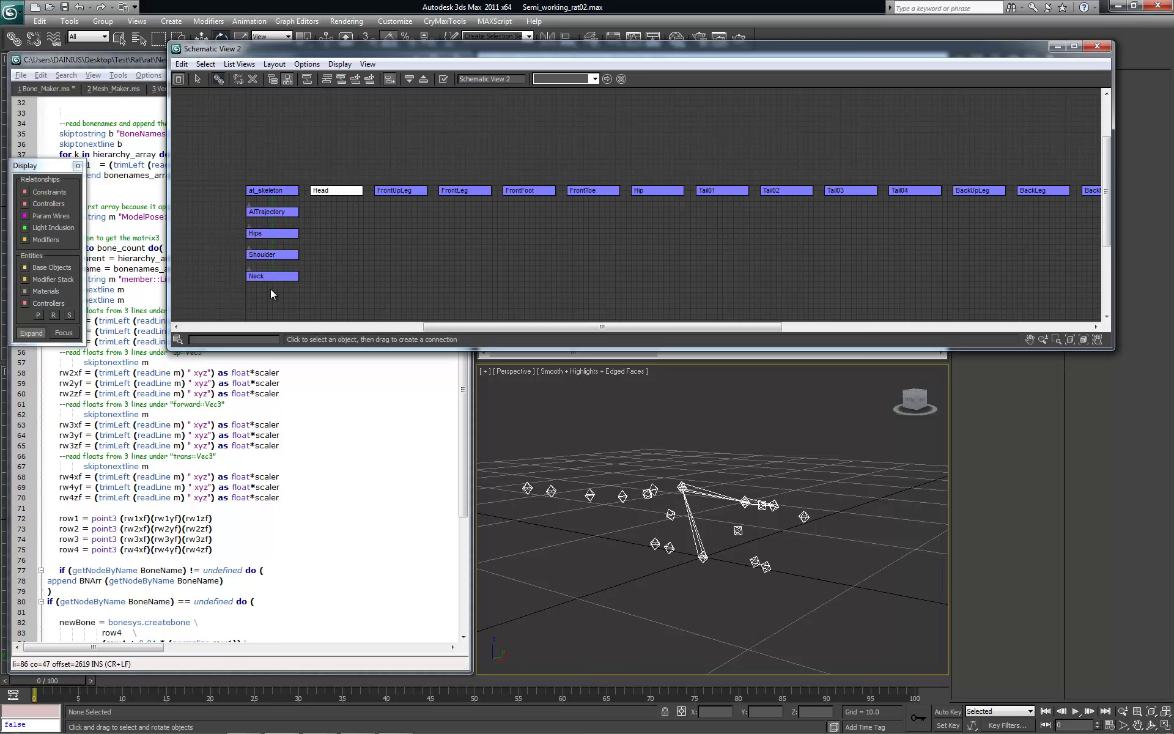
Link Head under Neck and chain FrontUpLeg, FrontLeg, FrontFoot, FrontToe under Shoulder.
drag(335, 190, 272, 275)
mouse_move(385, 257)
middle_down()
mouse_move(425, 212)
mouse_move(448, 213)
middle_up()
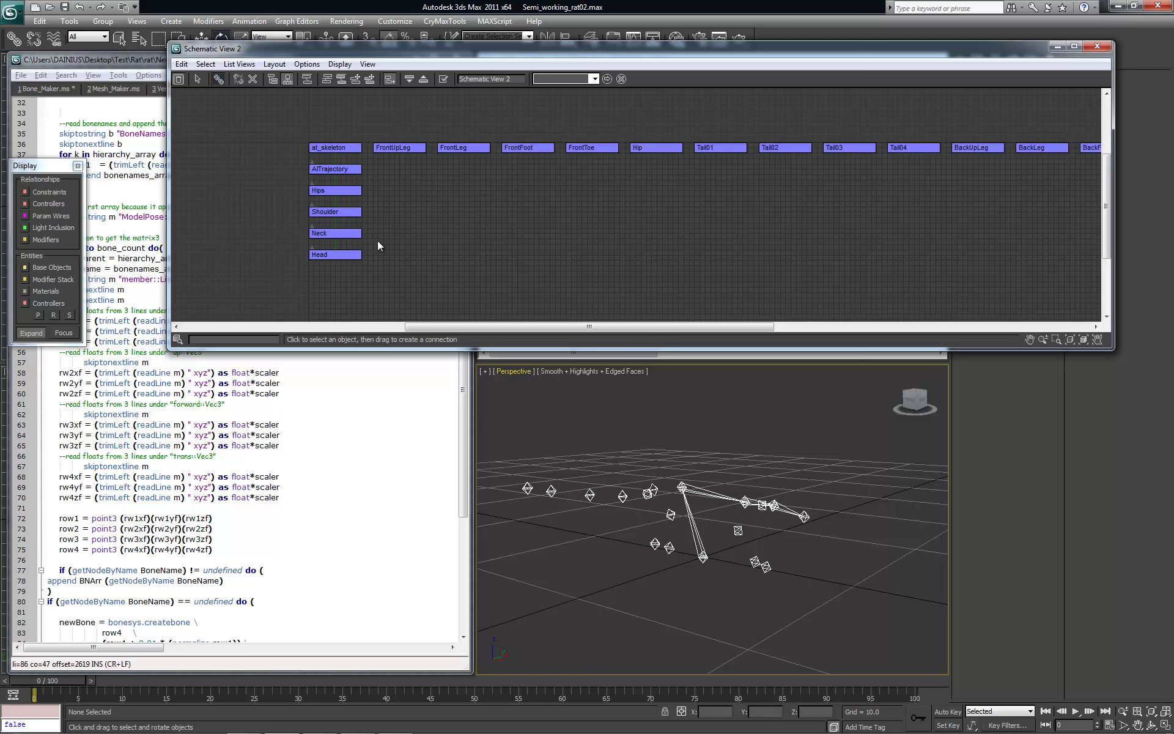
click(399, 148)
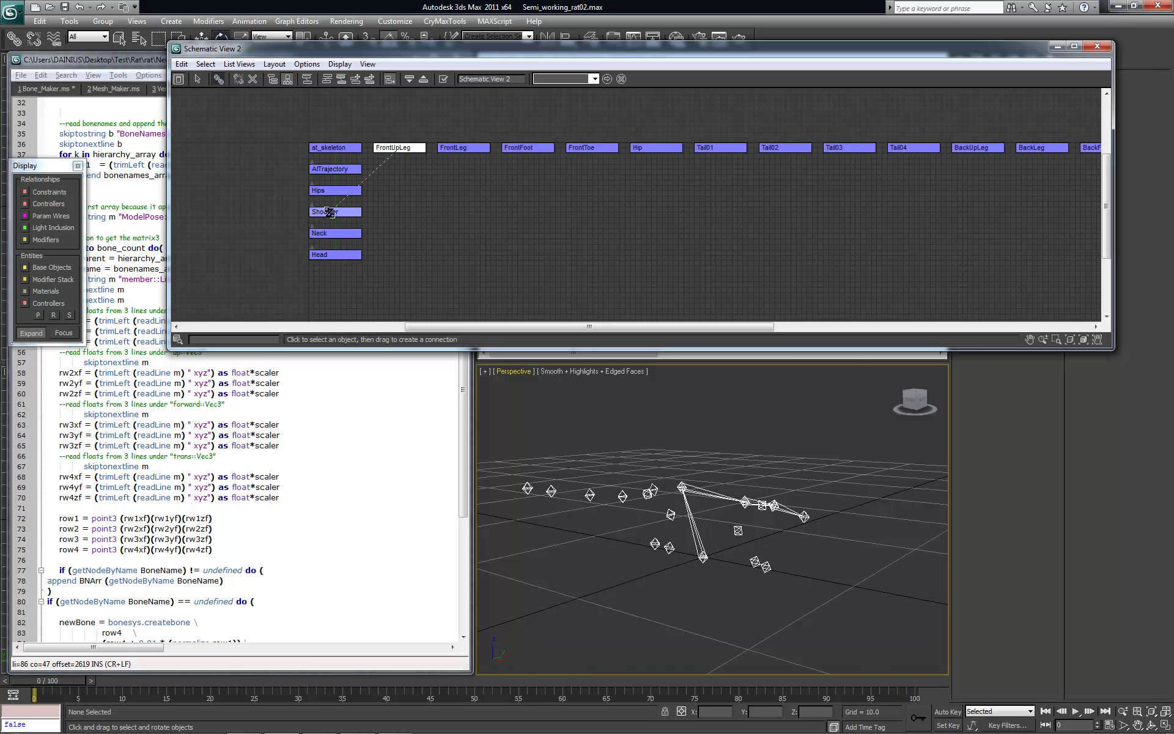
drag(328, 212, 329, 211)
drag(453, 147, 396, 233)
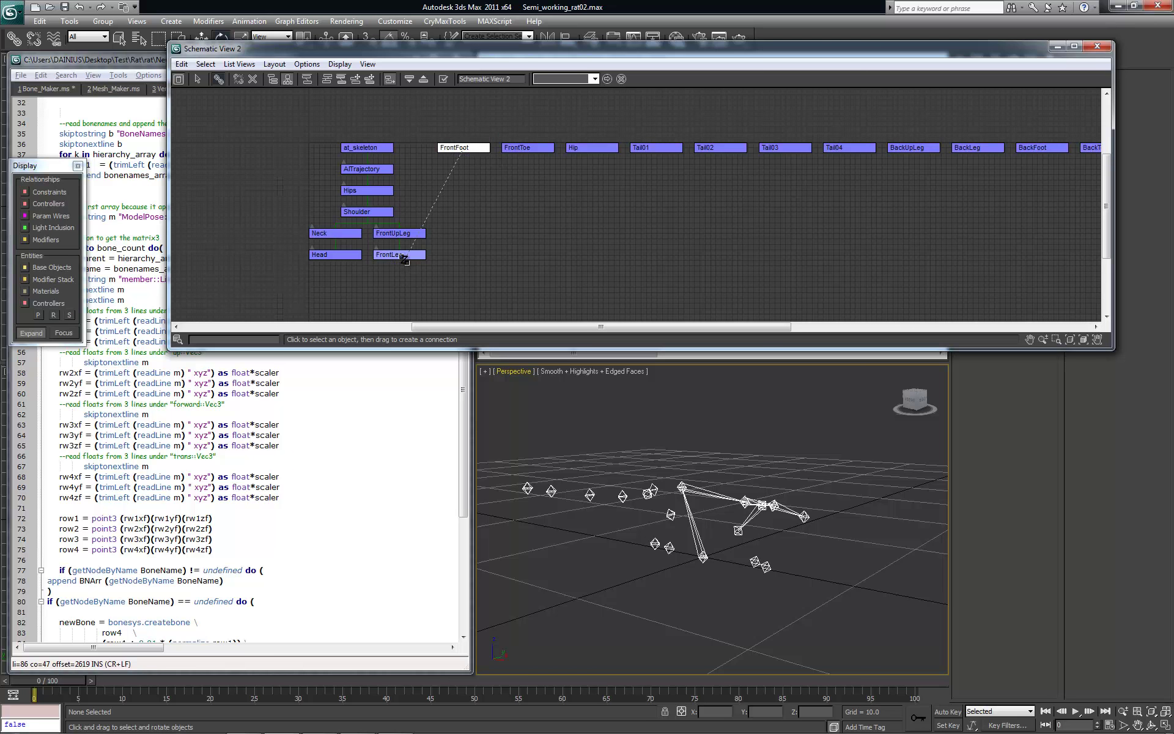
drag(464, 146, 399, 254)
drag(462, 149, 401, 275)
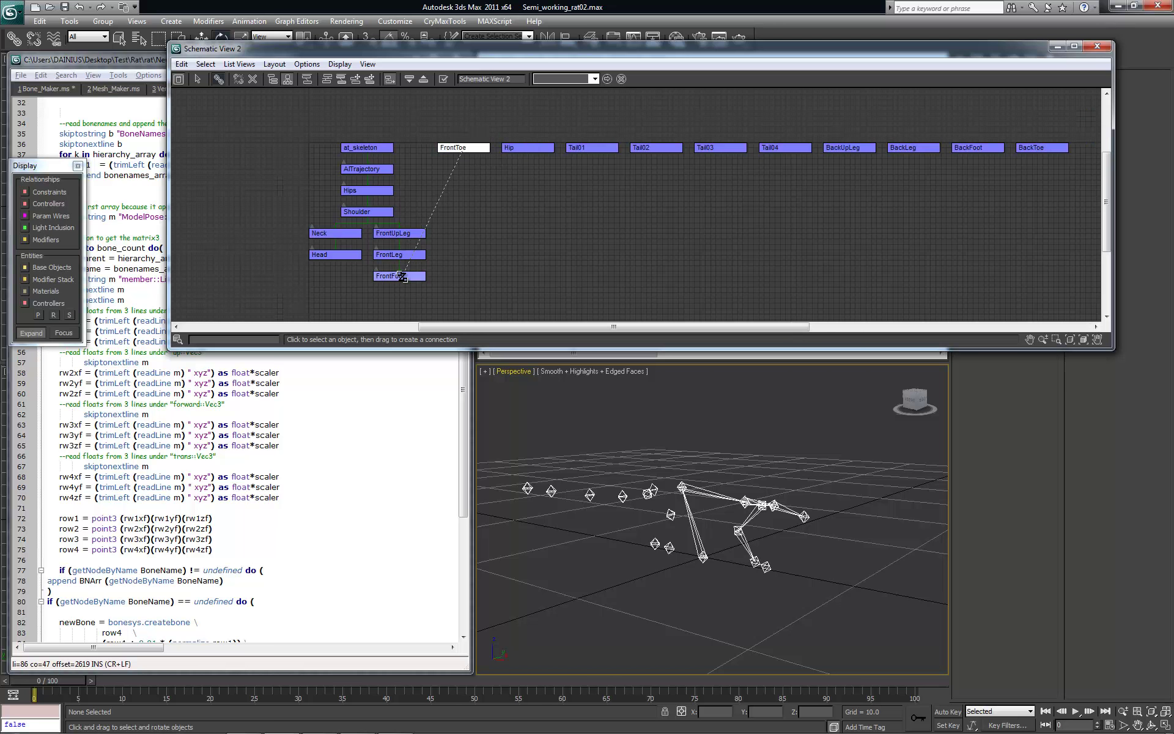
drag(462, 148, 500, 227)
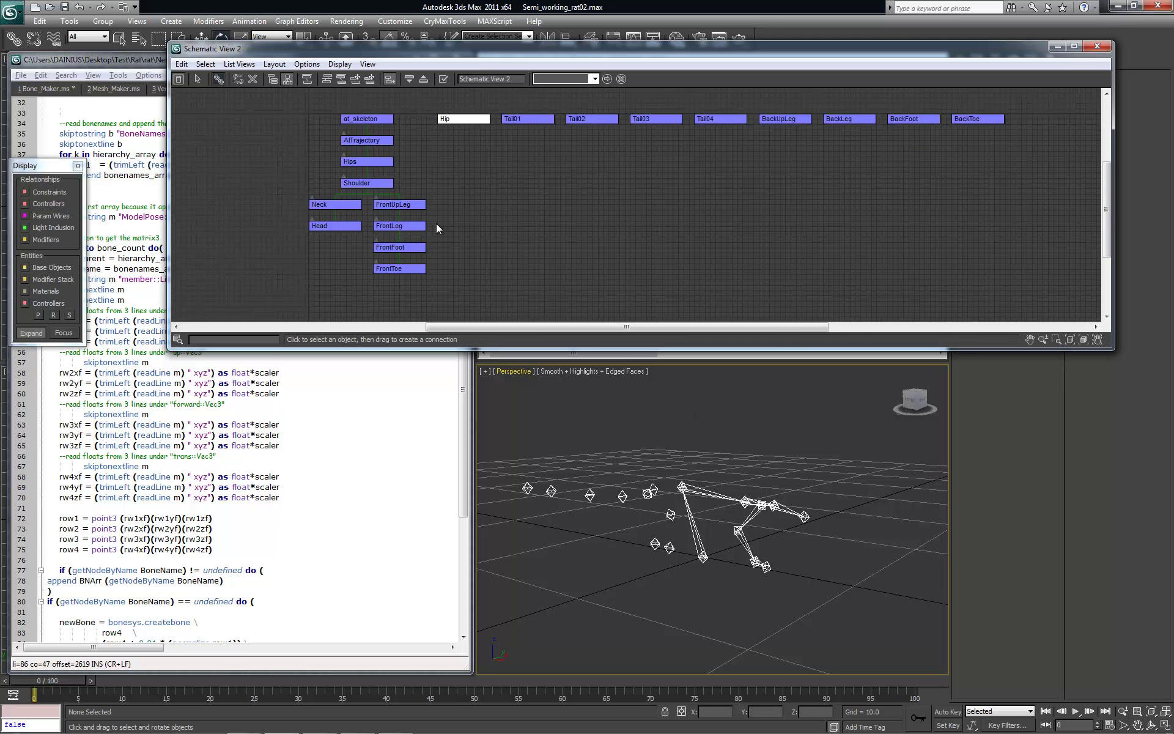
scroll(553, 280, down, 1)
Link Hip under Hips and chain Tail01 through Tail04 beneath Hip.
drag(463, 119, 374, 162)
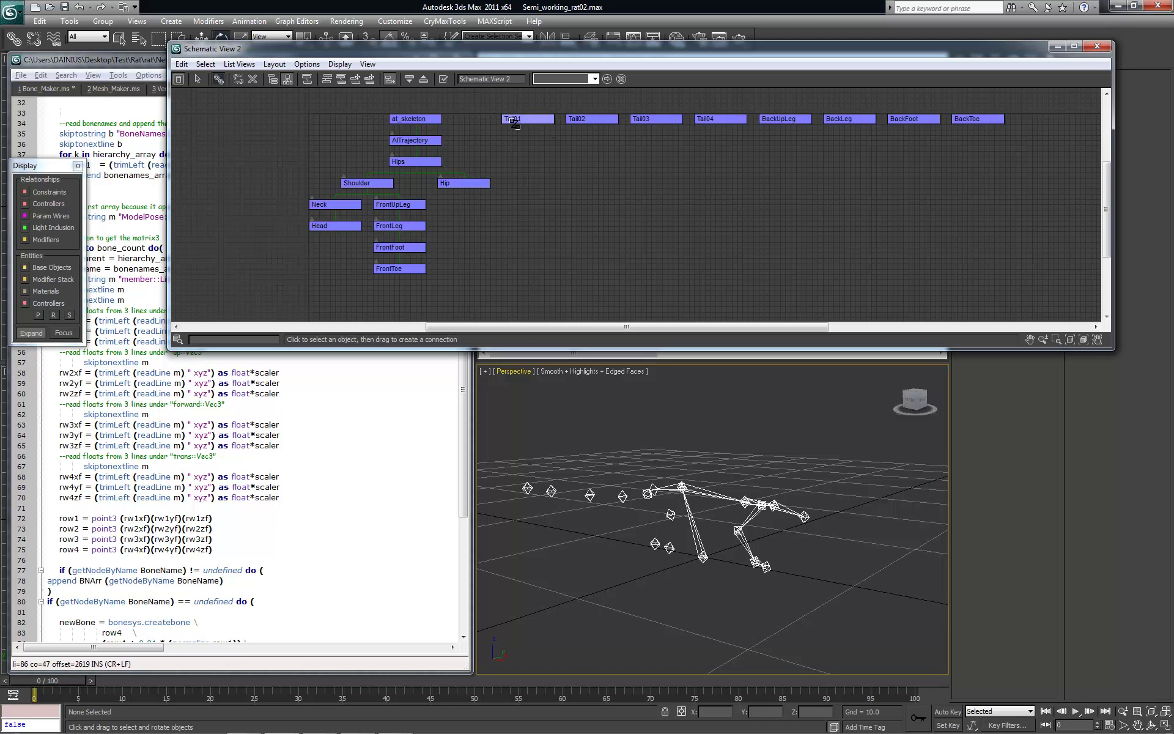
drag(524, 118, 453, 204)
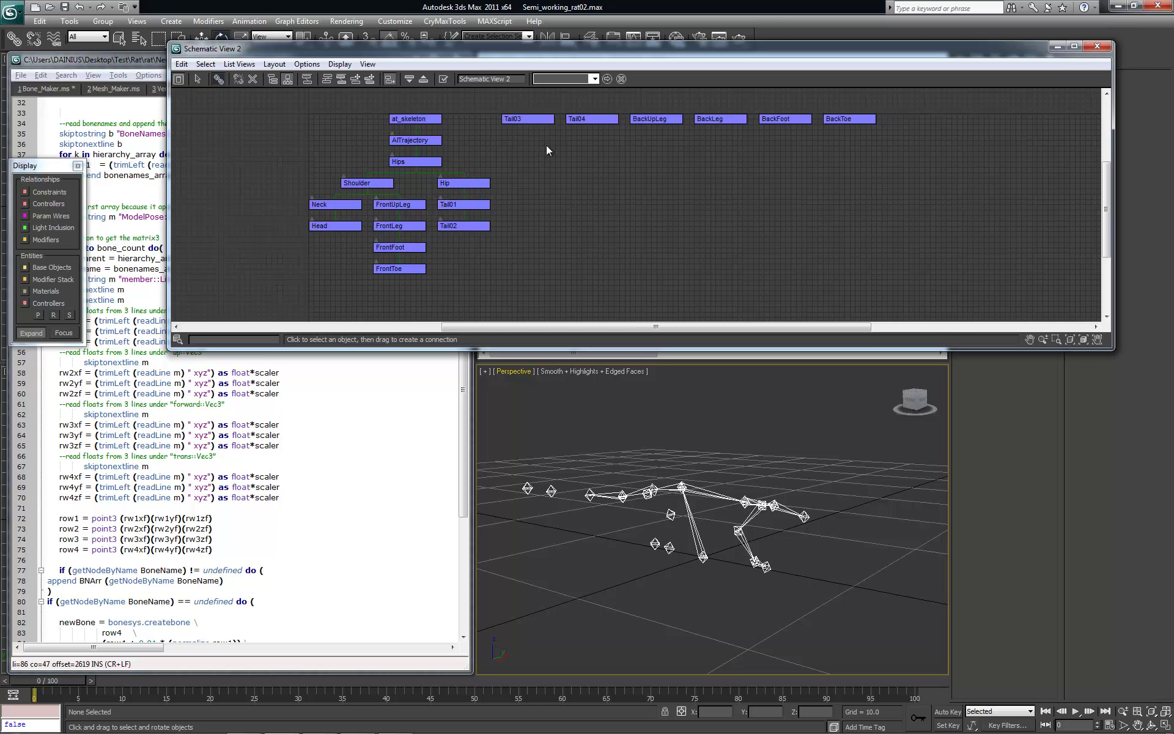
drag(526, 118, 463, 225)
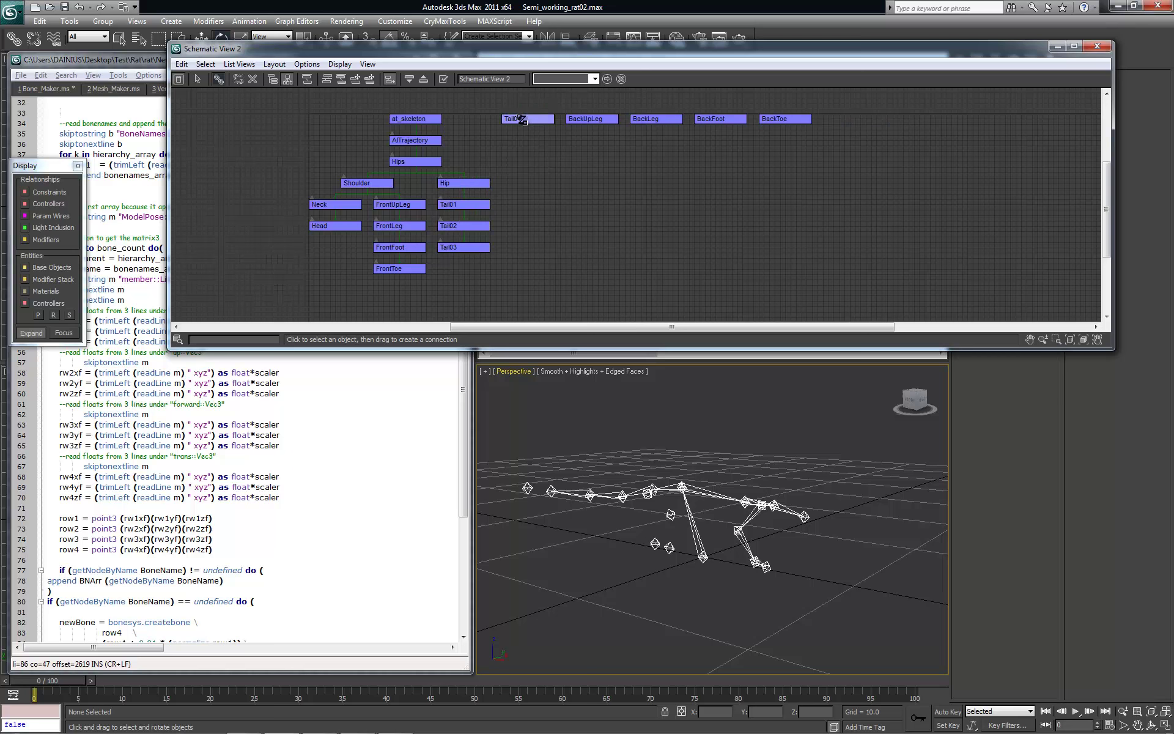
drag(527, 118, 463, 246)
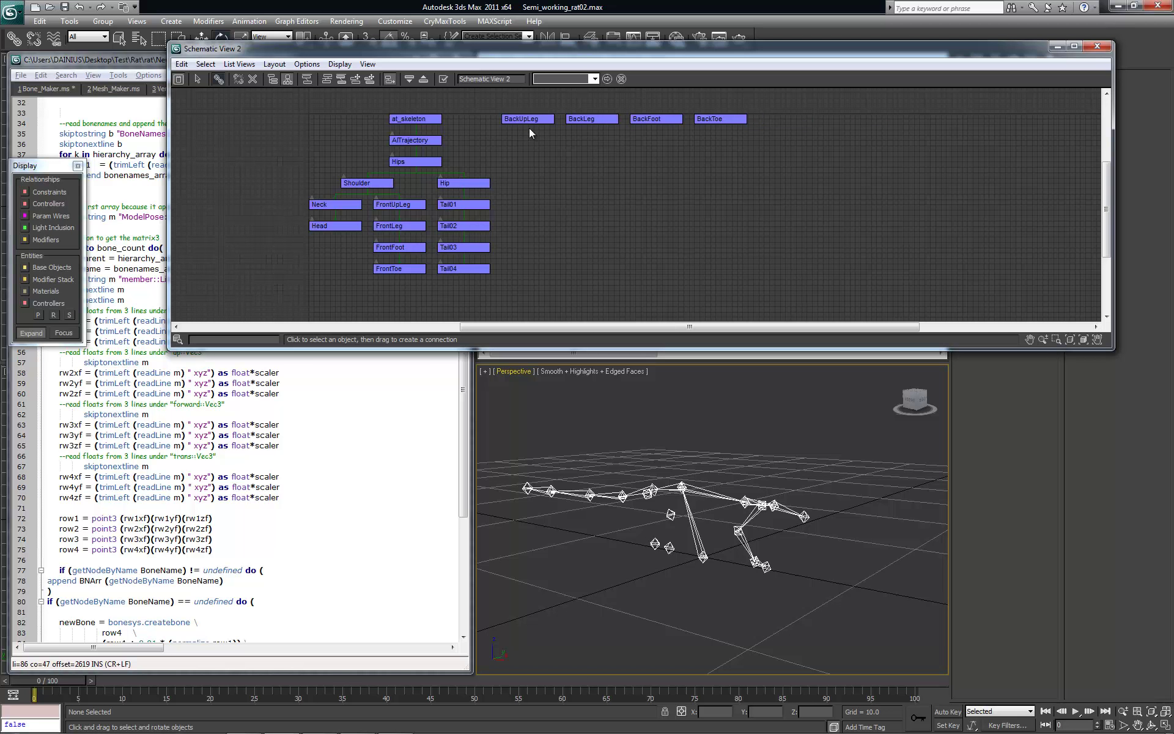
Chain BackUpLeg, BackLeg, BackFoot and BackToe beneath Hip.
drag(527, 118, 472, 183)
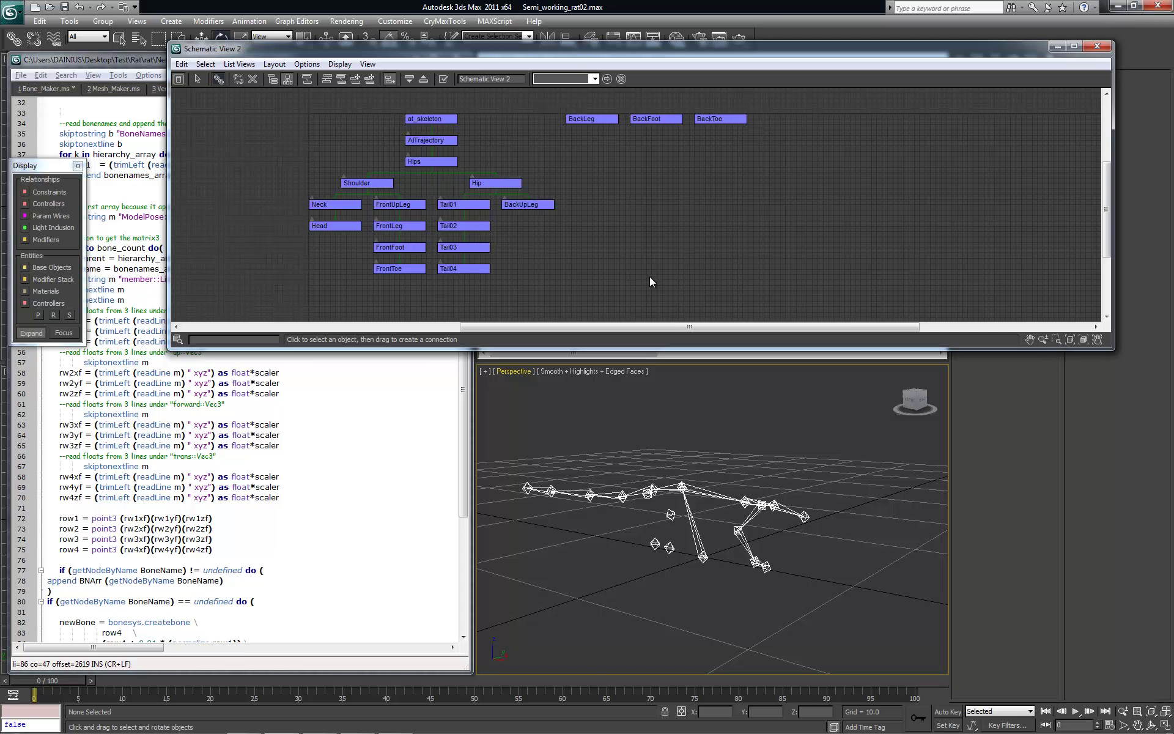
drag(591, 119, 527, 204)
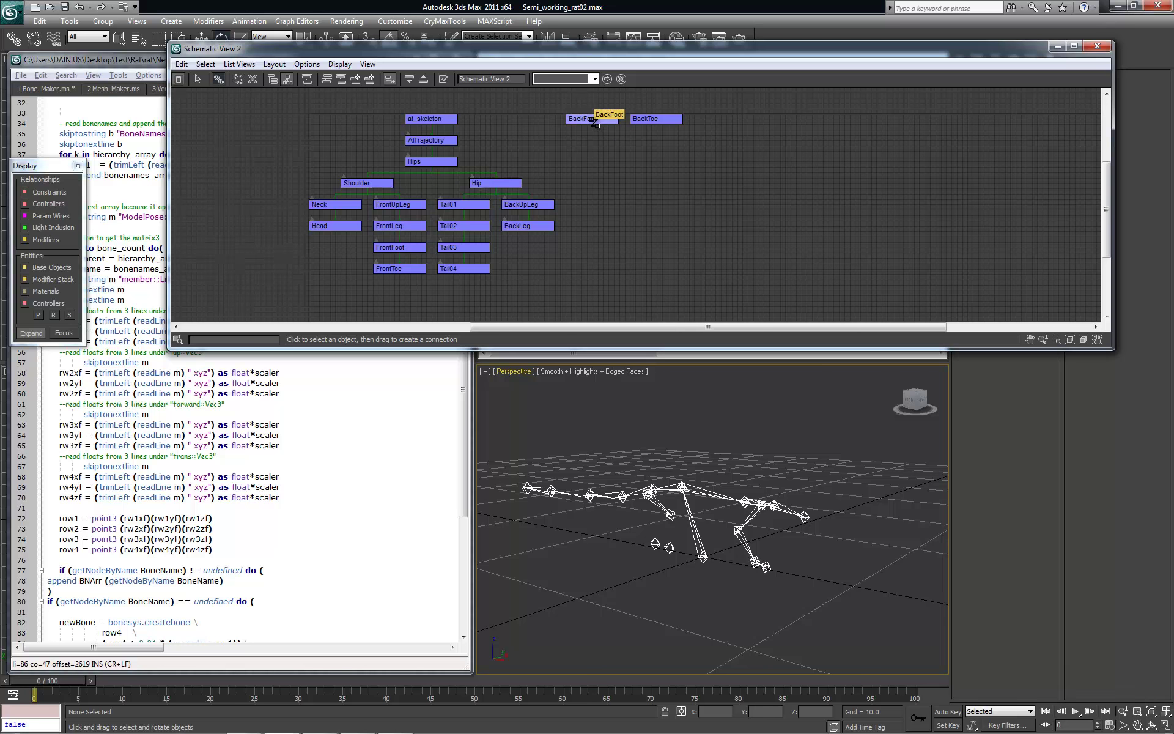
drag(594, 120, 527, 226)
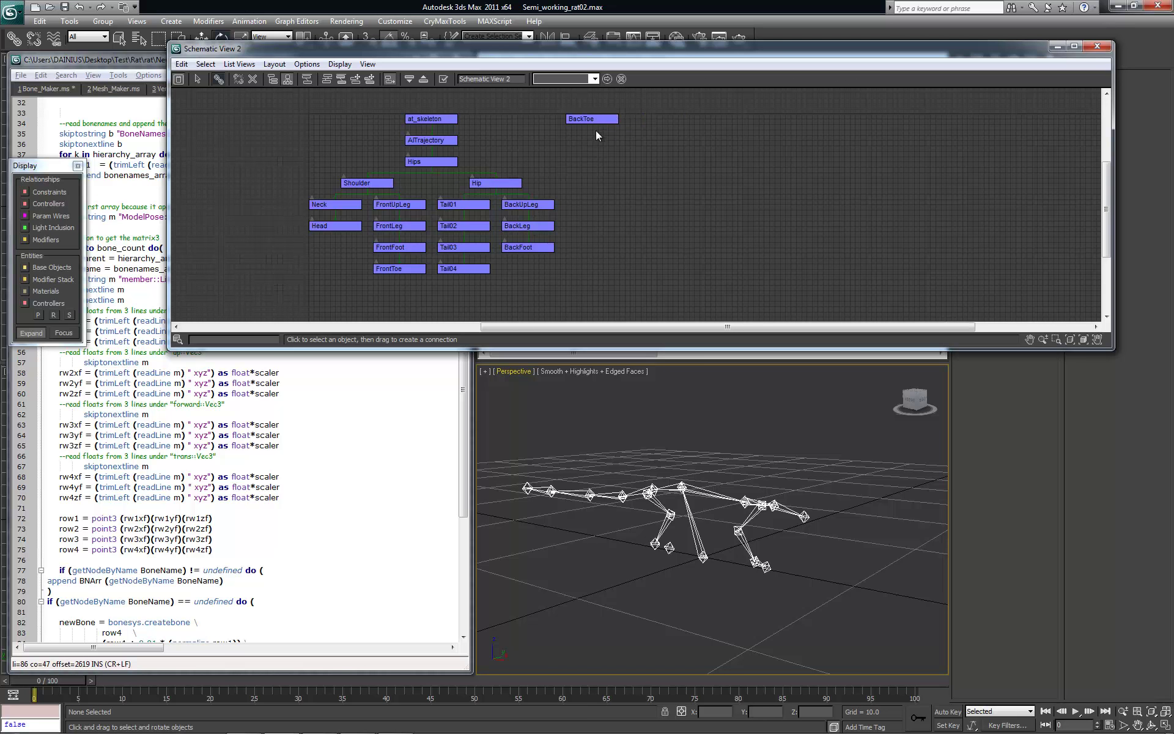
mouse_move(591, 119)
mouse_down()
mouse_move(553, 225)
mouse_move(528, 247)
mouse_up()
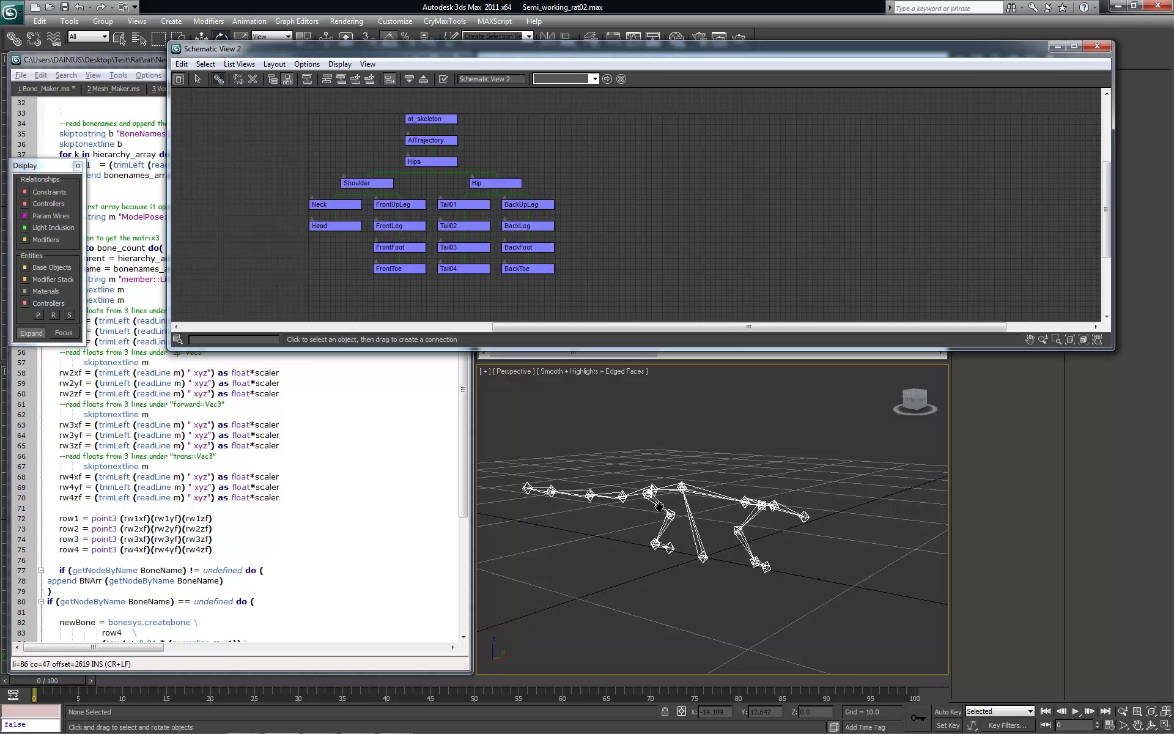
mouse_move(659, 508)
alt+middle_down()
mouse_move(795, 532)
mouse_move(733, 520)
mouse_move(749, 511)
mouse_move(708, 518)
alt+middle_up()
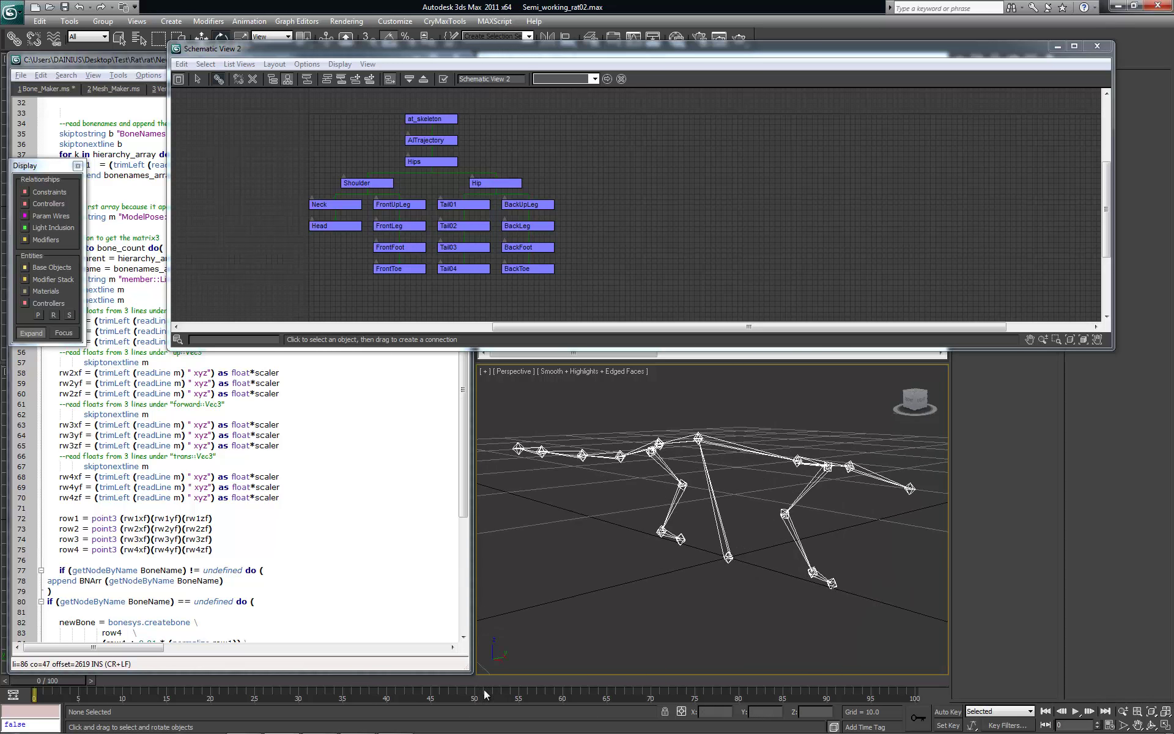
click(367, 724)
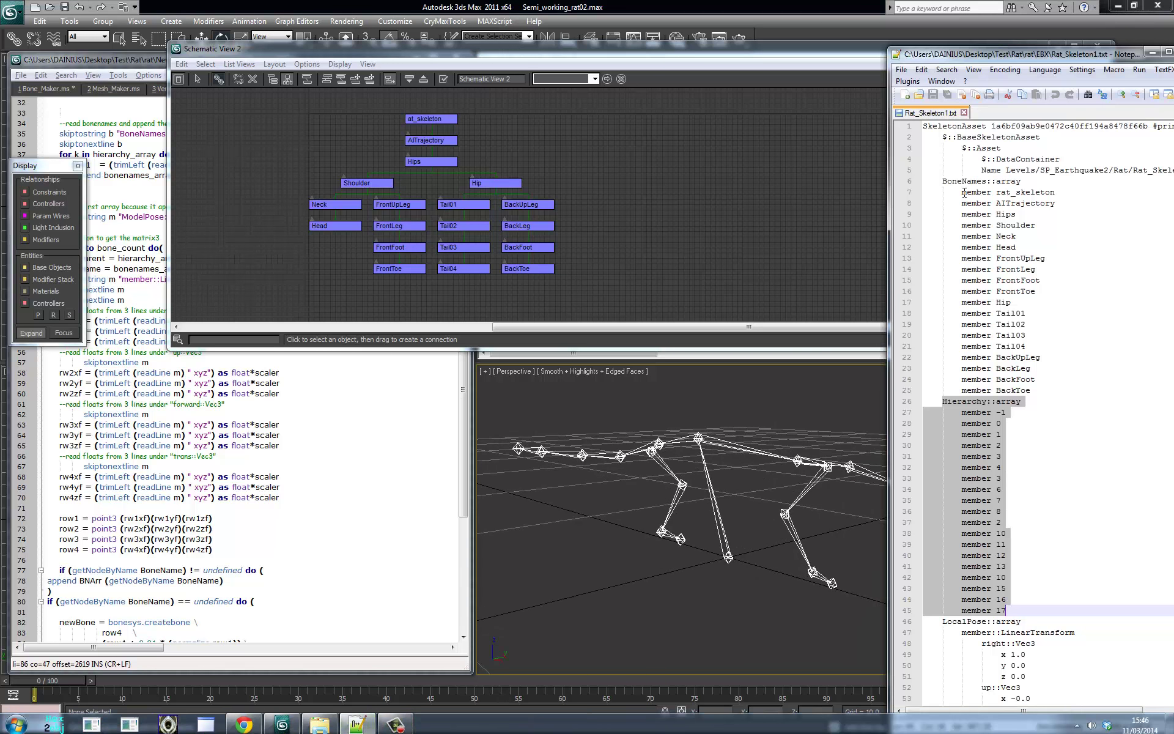
drag(986, 57, 931, 58)
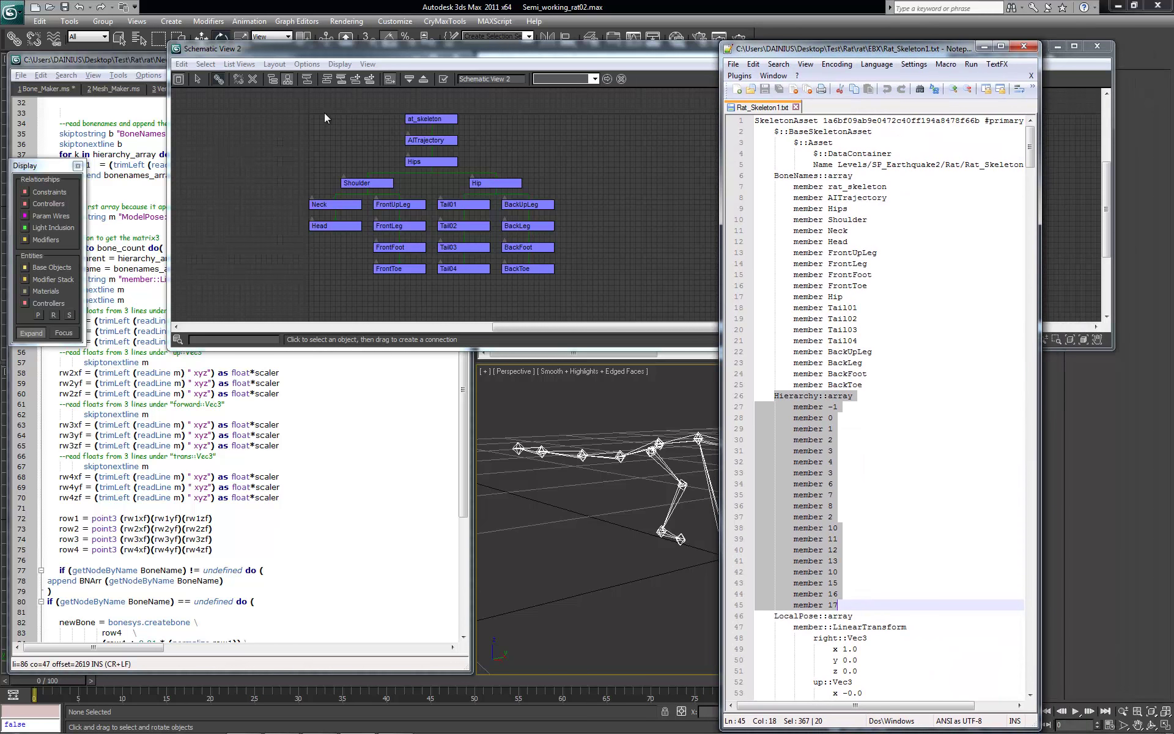
drag(267, 100, 595, 285)
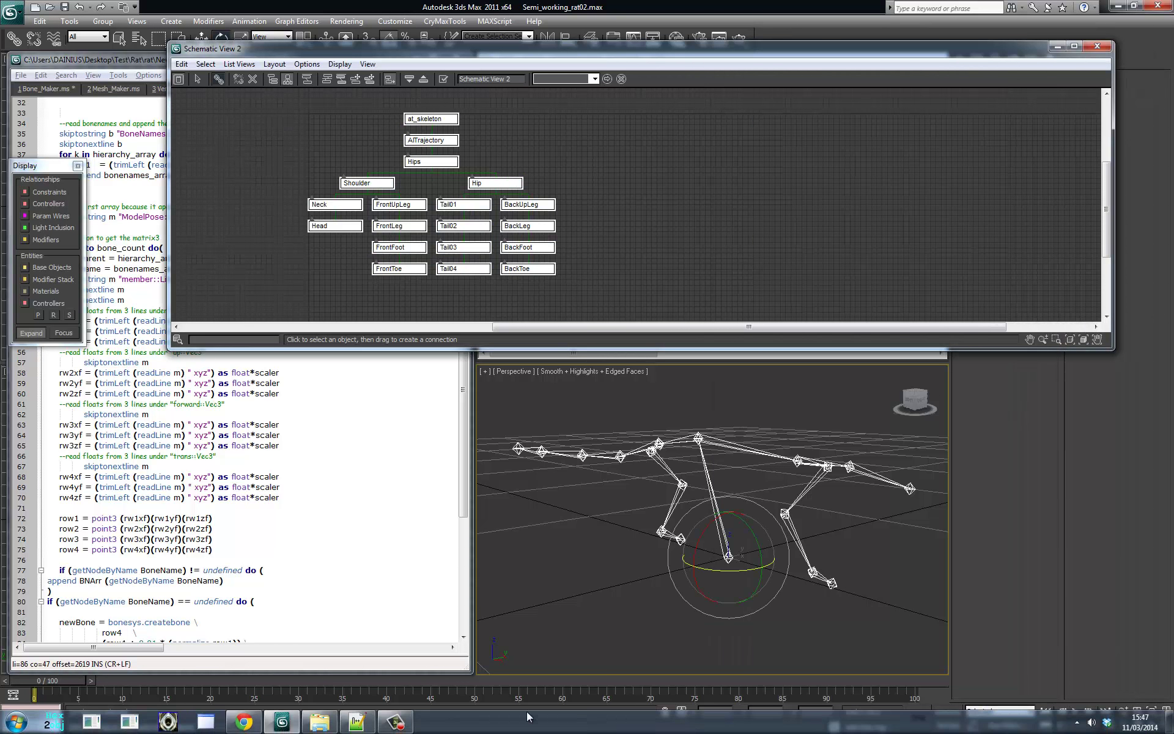
click(359, 723)
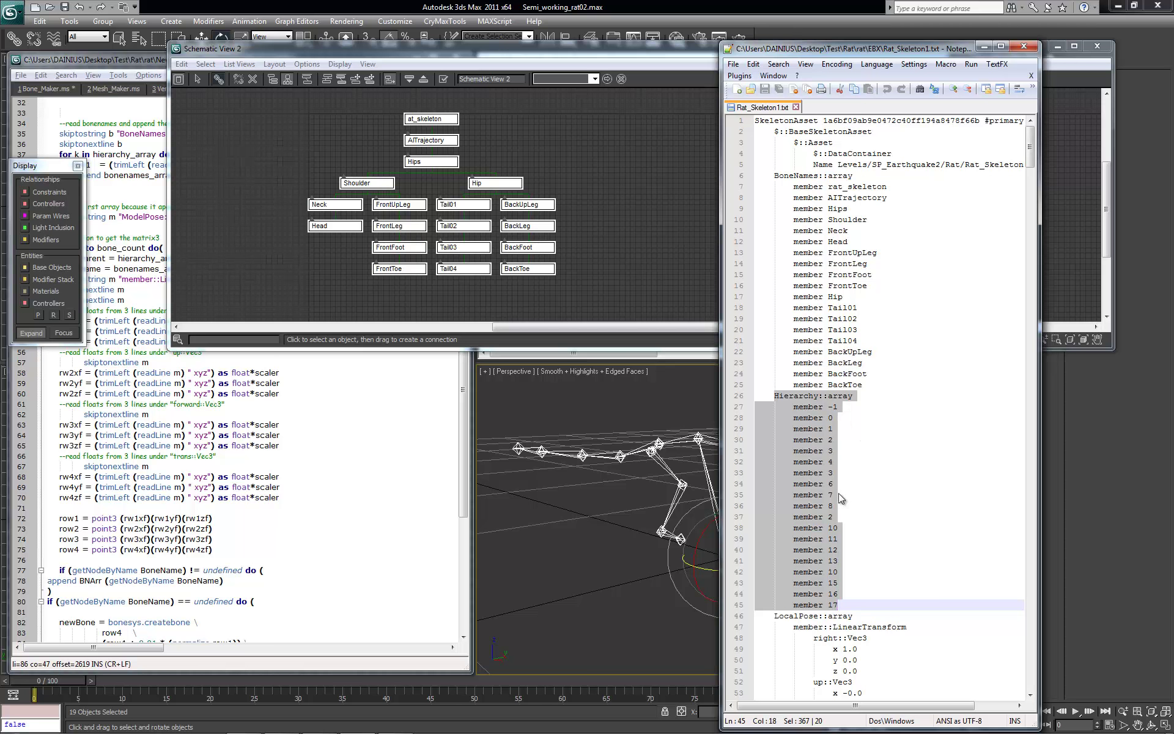
click(832, 416)
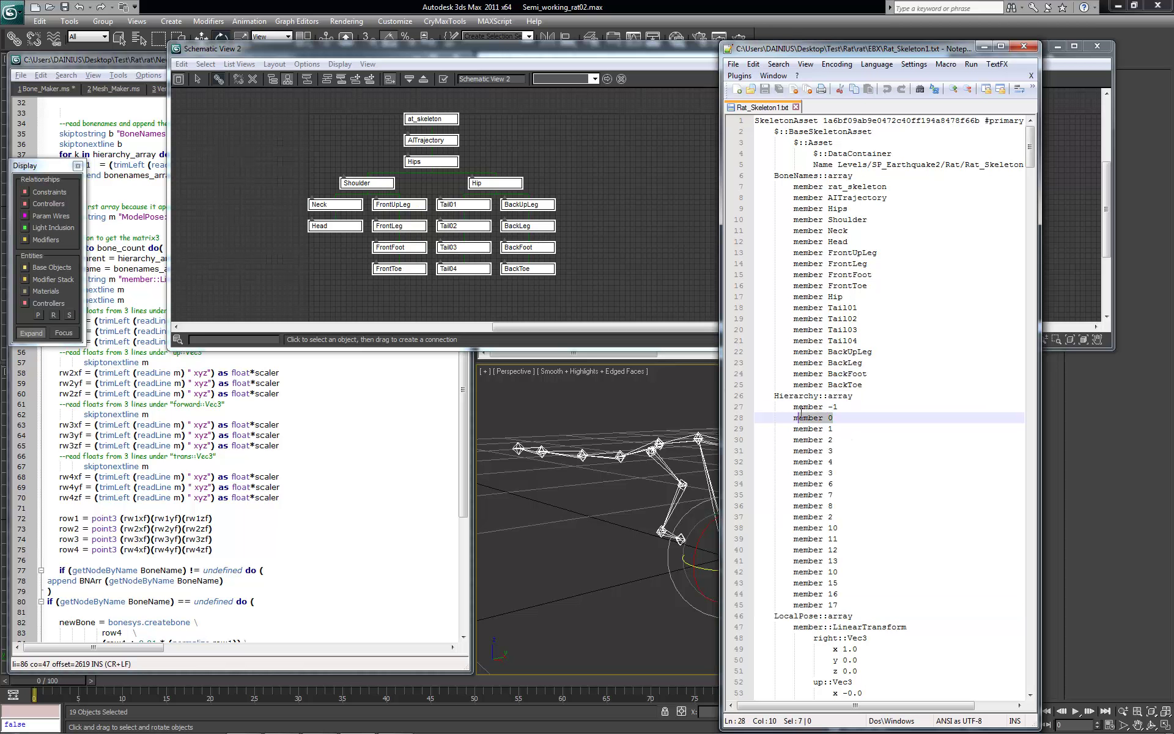
click(849, 409)
drag(849, 408, 789, 409)
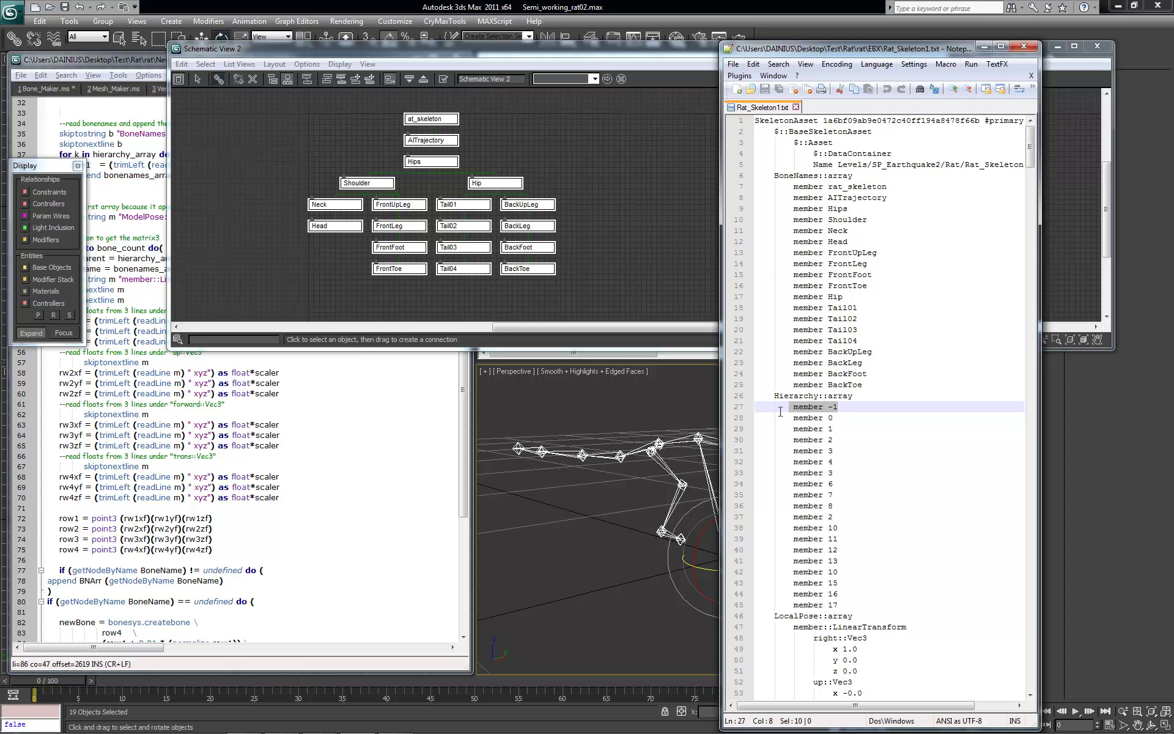
click(829, 410)
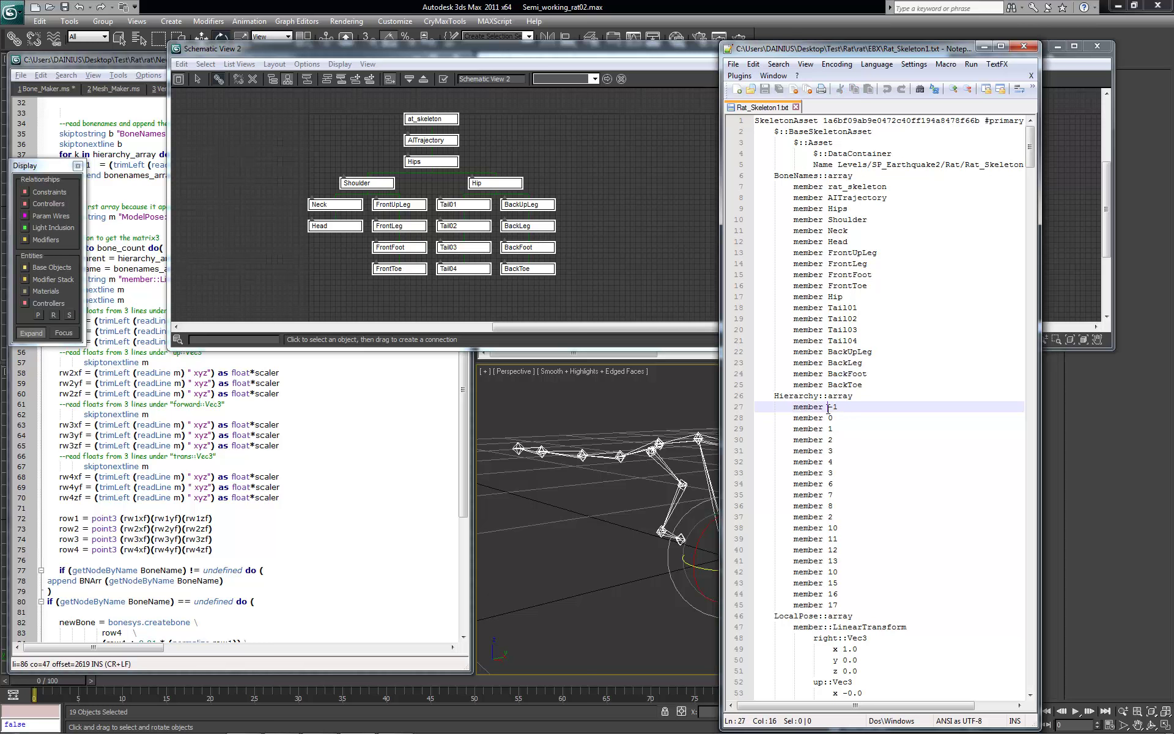
drag(830, 411, 847, 608)
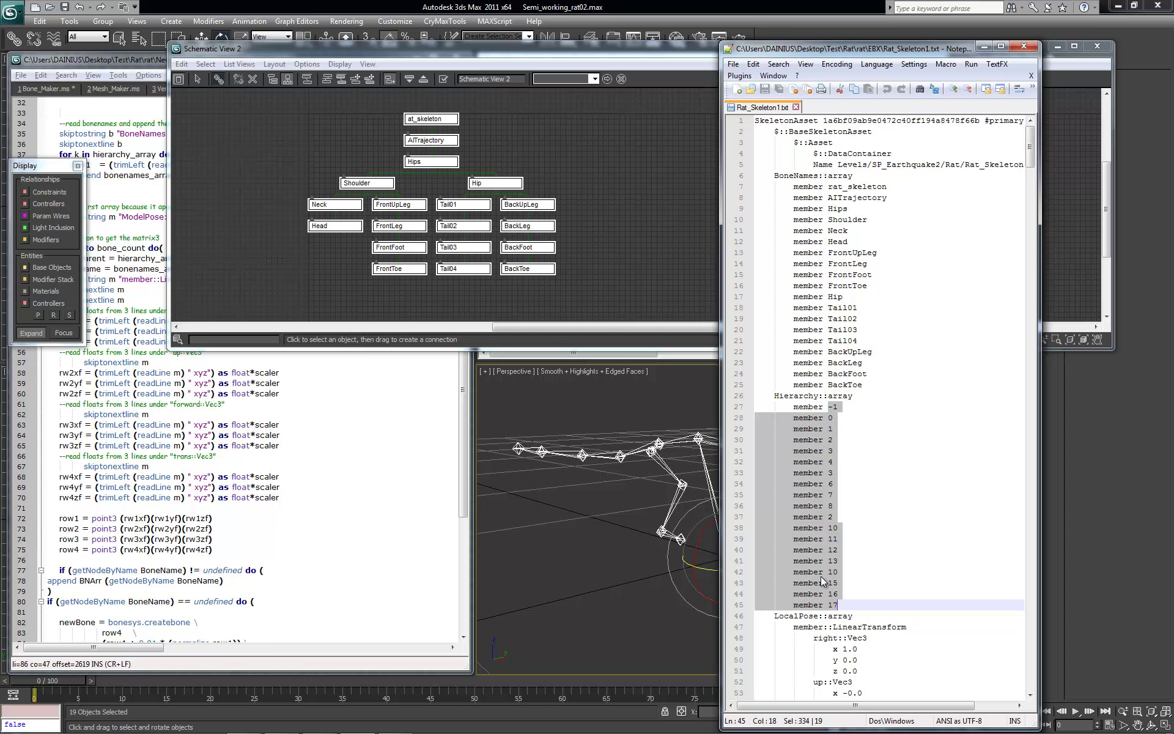
middle_click(643, 509)
middle_drag(642, 509, 623, 506)
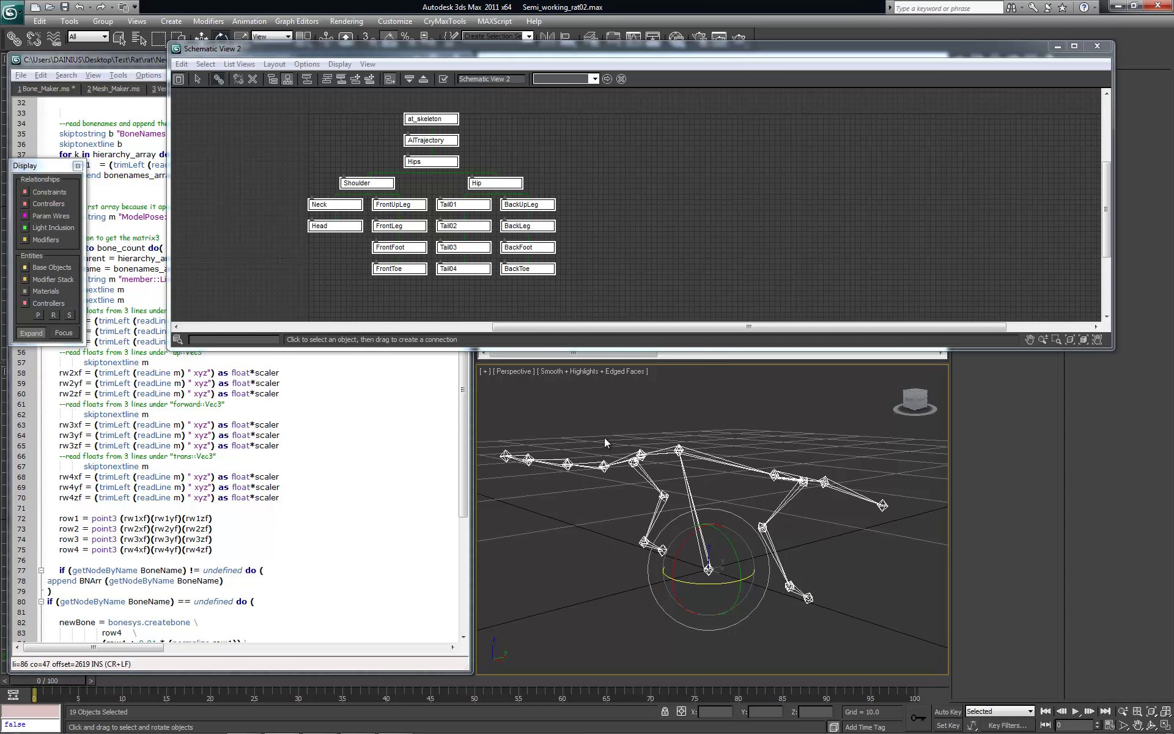
Drag a selection box around all the skeleton nodes in Schematic View.
click(266, 110)
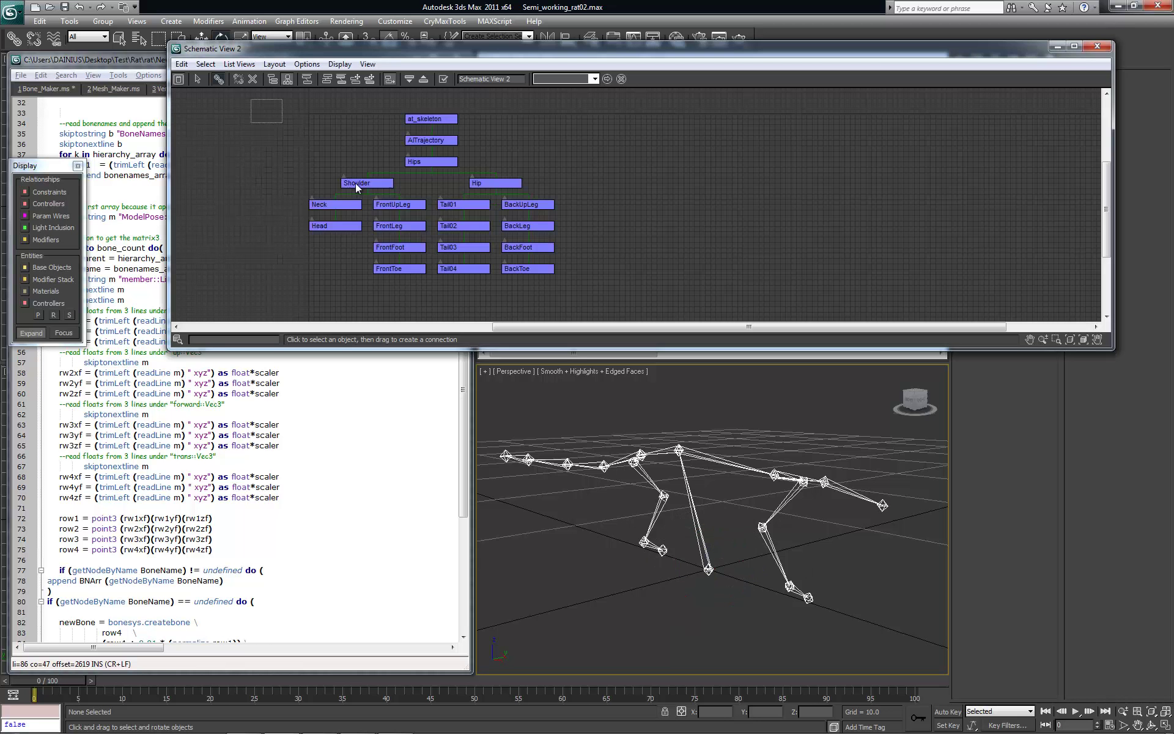
drag(266, 111, 602, 298)
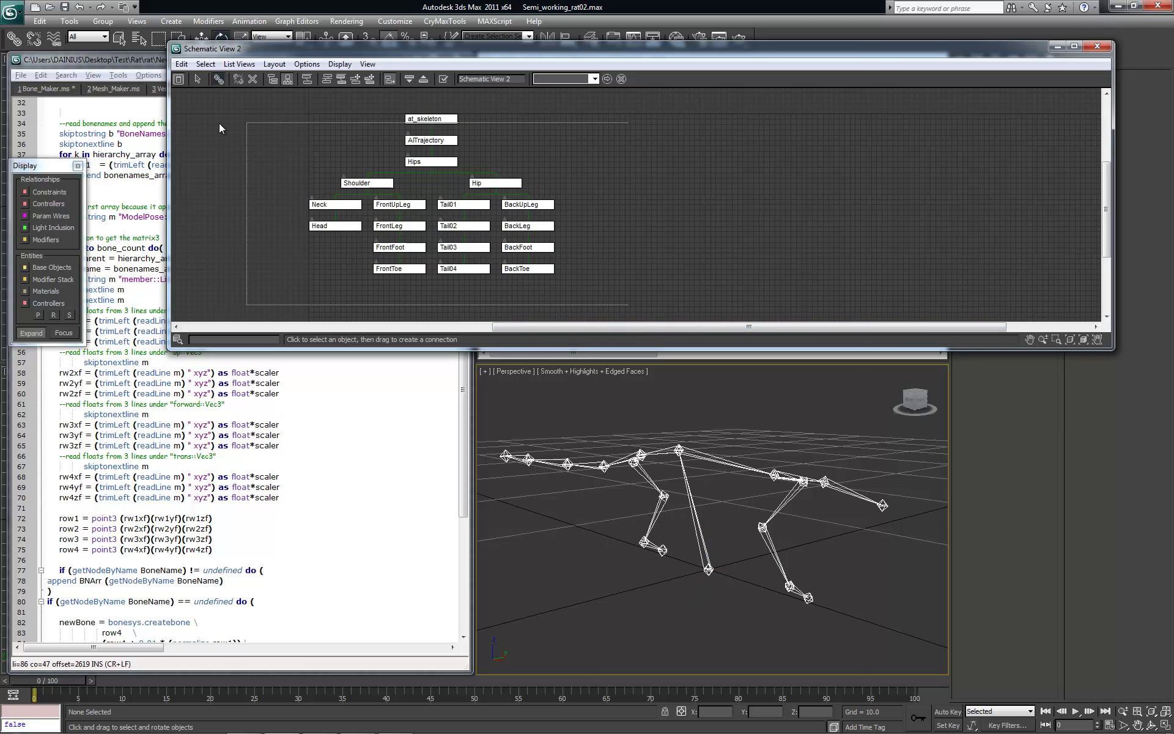
drag(219, 124, 220, 108)
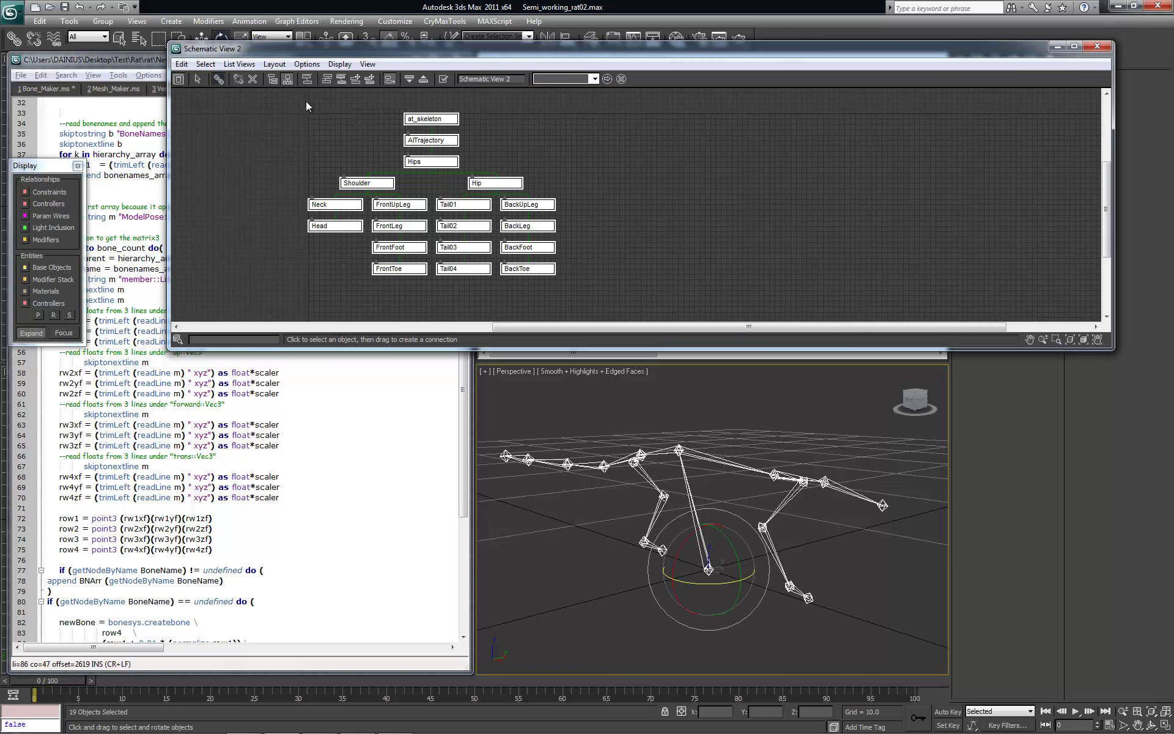
drag(295, 117, 612, 288)
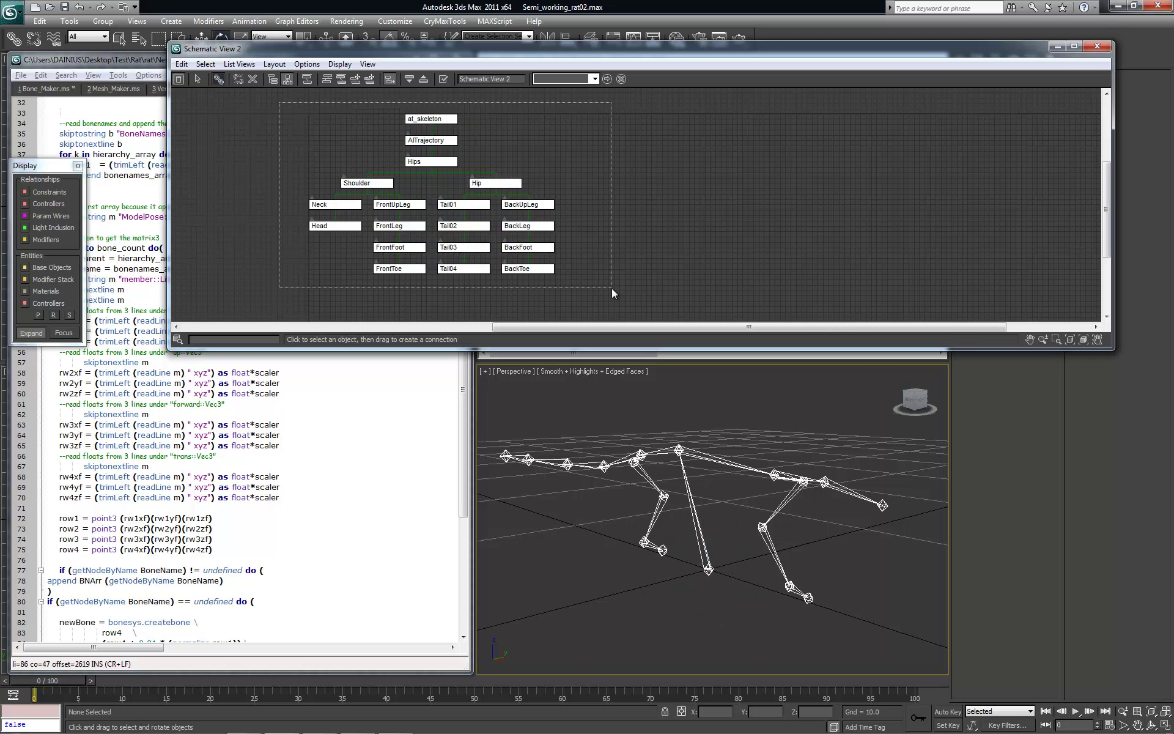